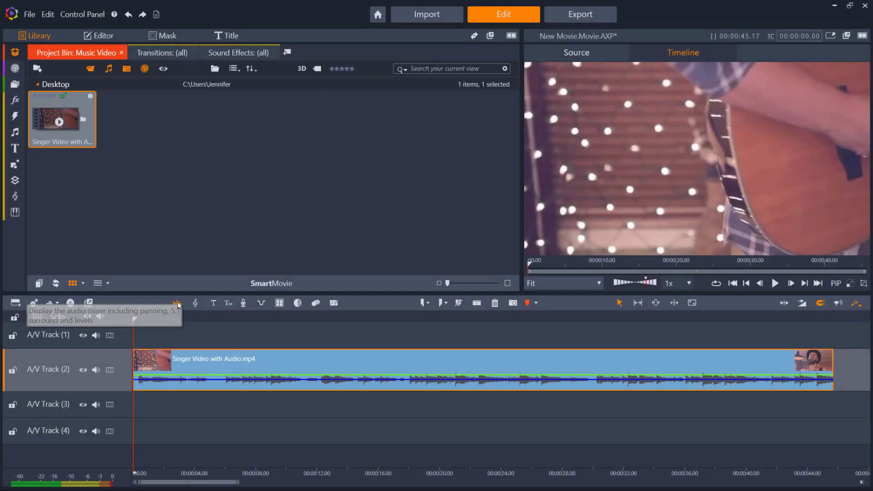
Lower A/V Track (2) volume to -2 and set its panner to 5.1 surround at angle 18
click(177, 303)
drag(193, 363, 189, 363)
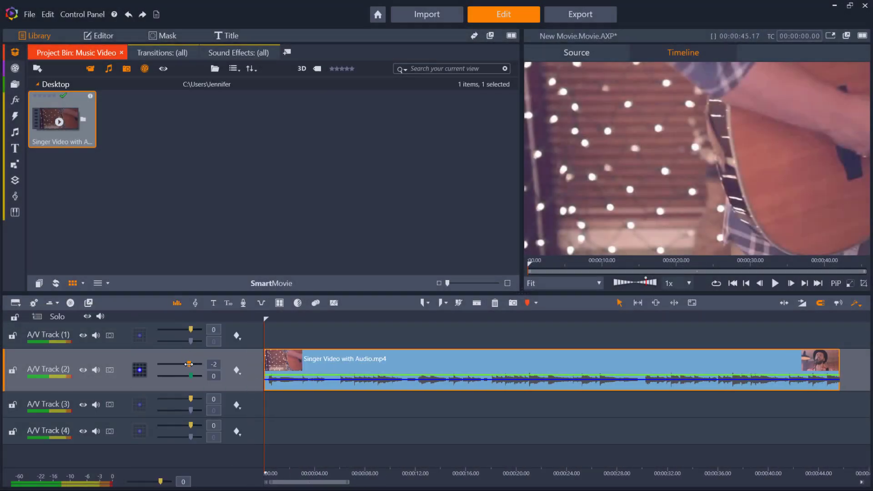
click(140, 369)
click(73, 114)
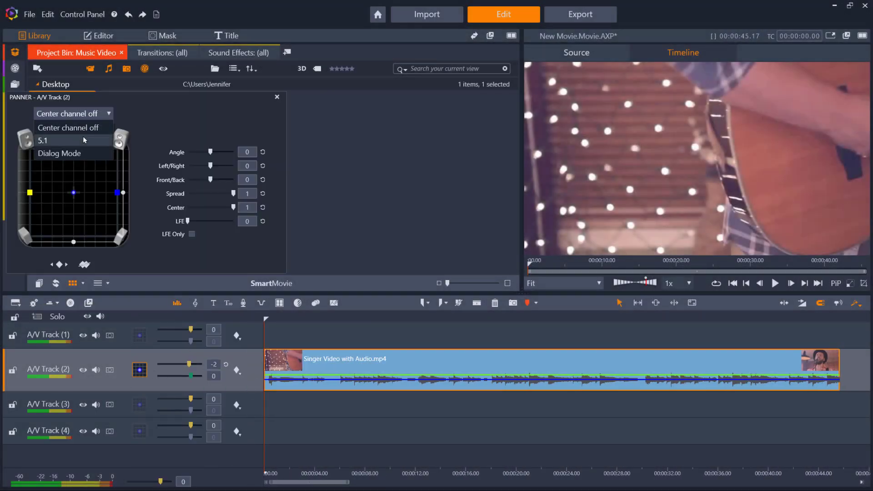
click(83, 136)
drag(210, 151, 213, 151)
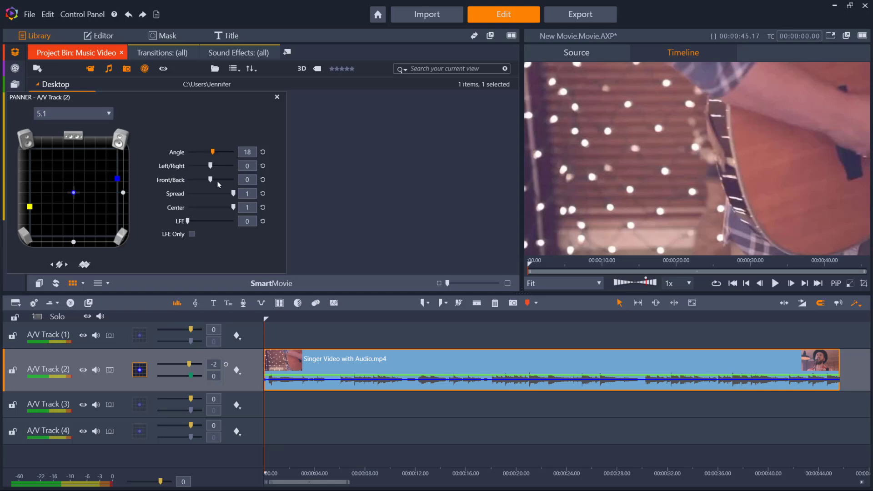
Browse Scorefitter's Ethnic and Film/TV categories, then preview and close the voice-over recorder
click(195, 304)
click(269, 204)
click(272, 215)
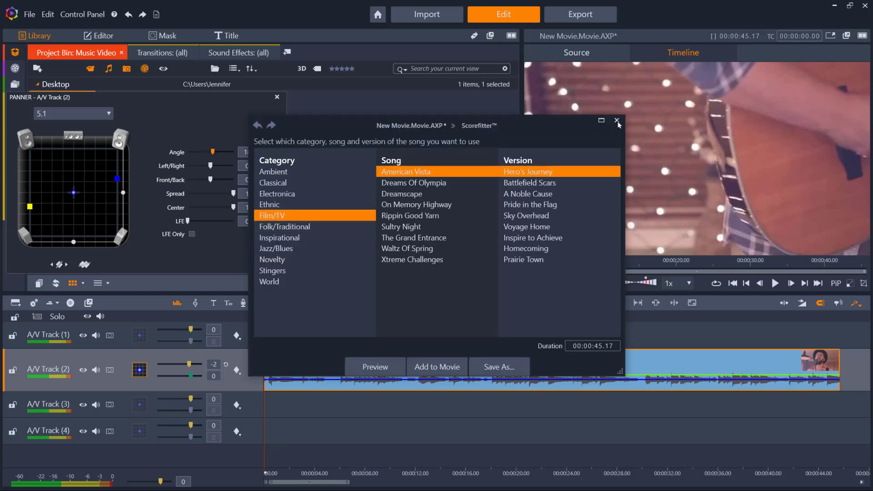
click(617, 120)
click(244, 302)
click(508, 196)
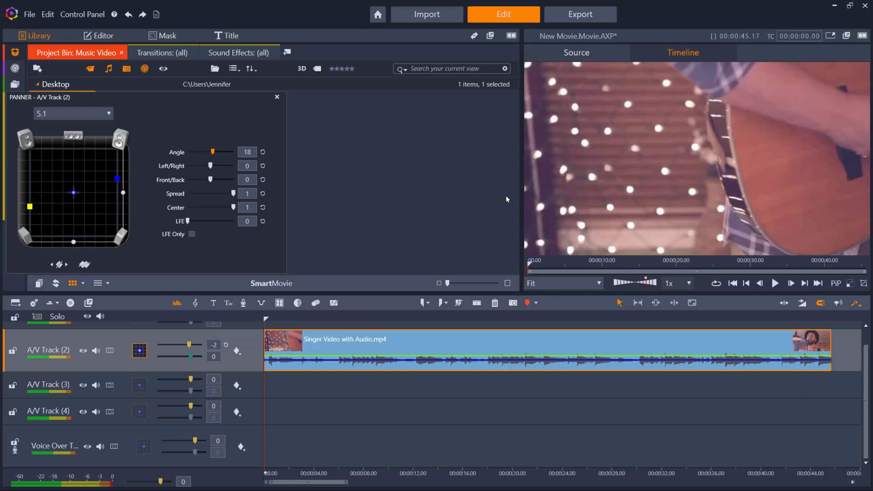
Look through the clip's audio corrections (Adjustments, De-Esser, Noise Reduction) and apply the Reverb effect
click(111, 37)
click(52, 53)
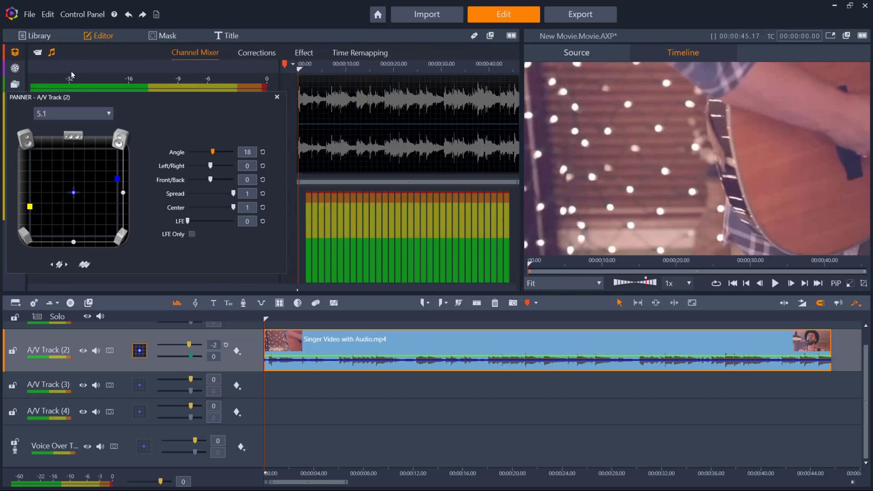
click(277, 97)
click(257, 53)
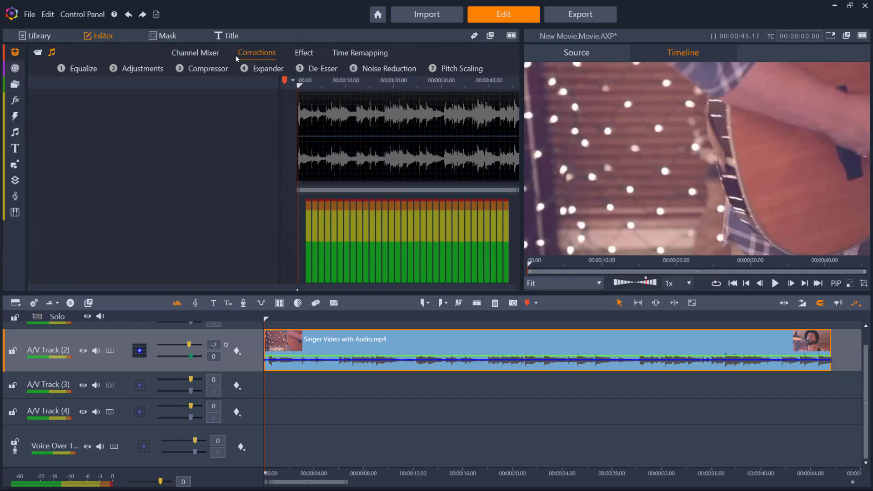
click(138, 68)
click(302, 69)
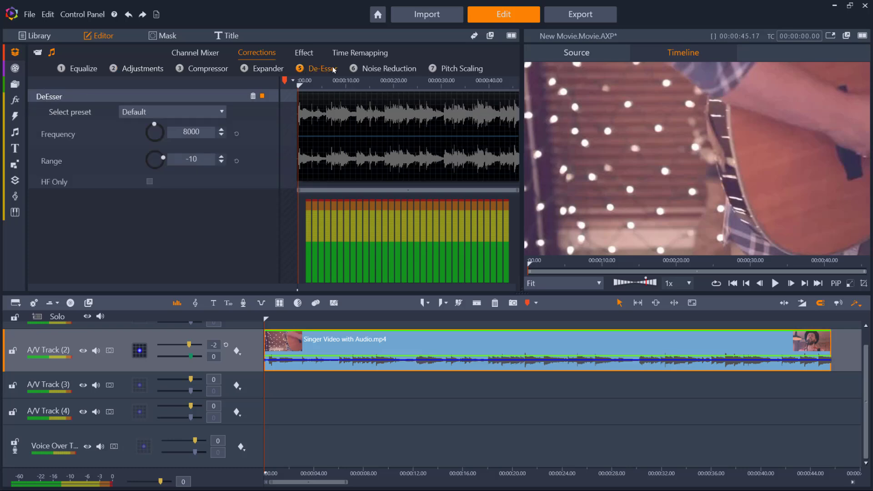
click(371, 68)
click(305, 53)
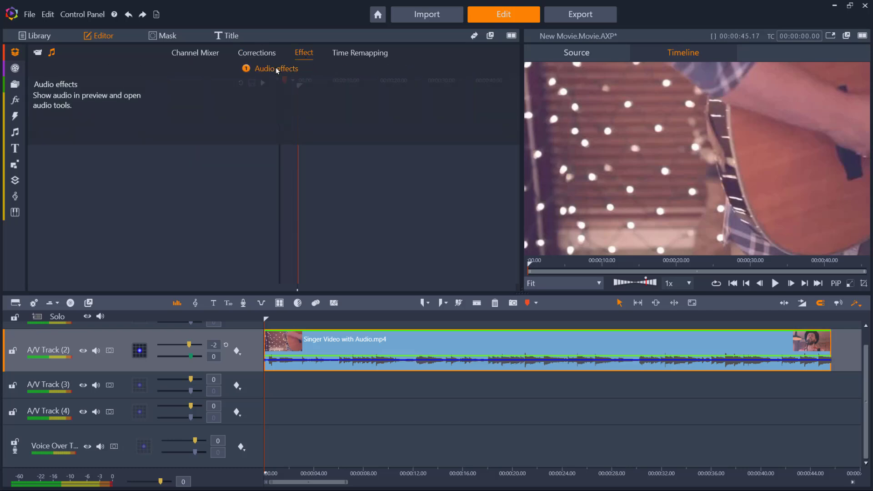
click(441, 119)
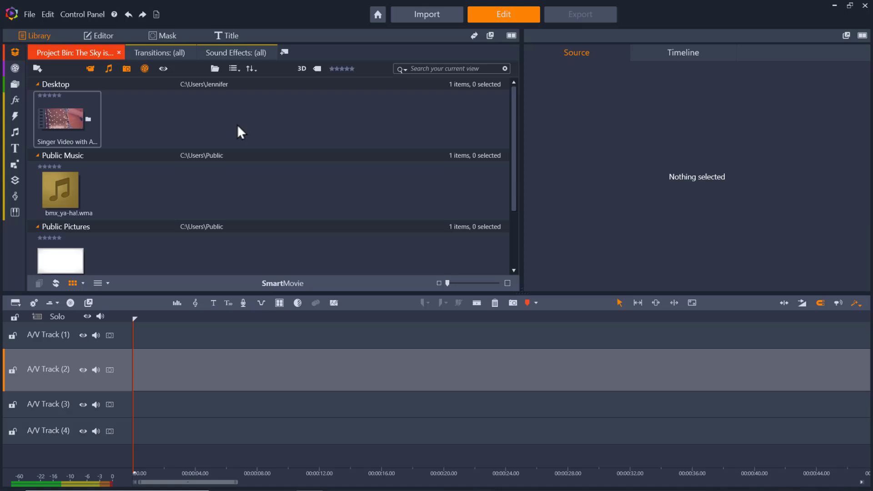
Drop Singer Video with Audio.mp4 at the start of A/V Track (2), then deselect it
mouse_move(78, 115)
mouse_down()
mouse_move(194, 320)
mouse_move(153, 371)
mouse_up()
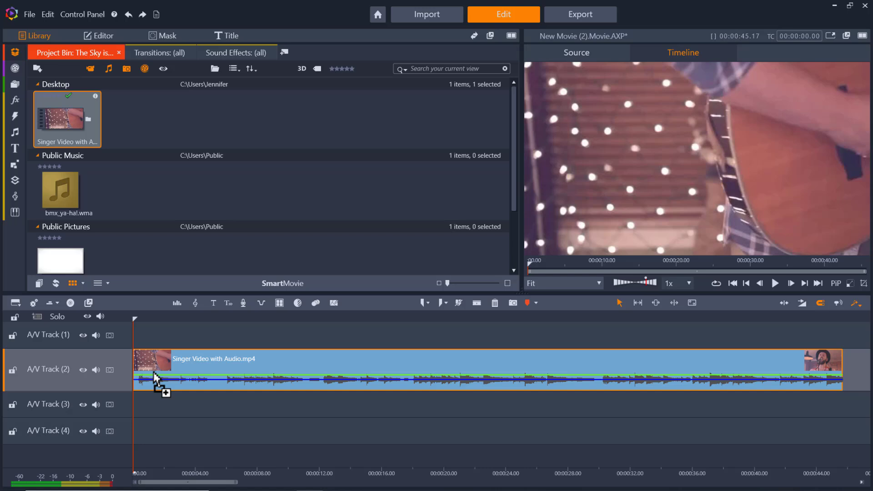
click(167, 417)
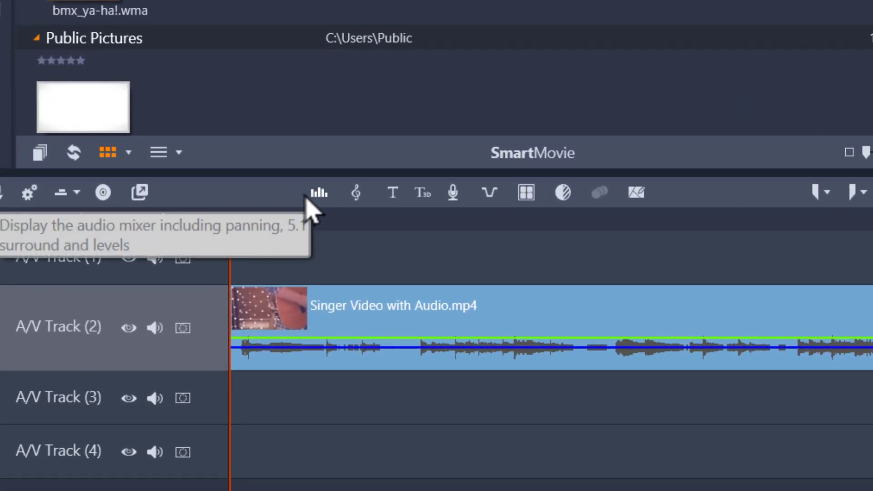
Enter -2 as A/V Track (2)'s master volume and turn on its volume keyframe line
click(306, 196)
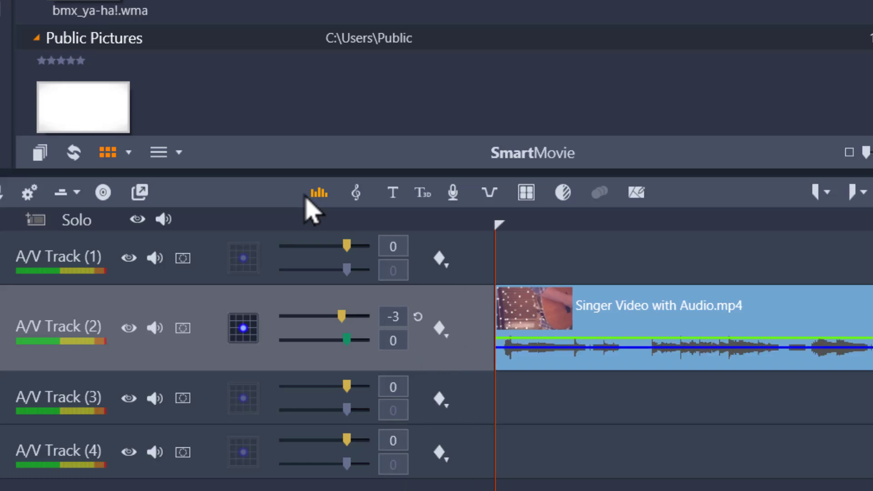
click(417, 317)
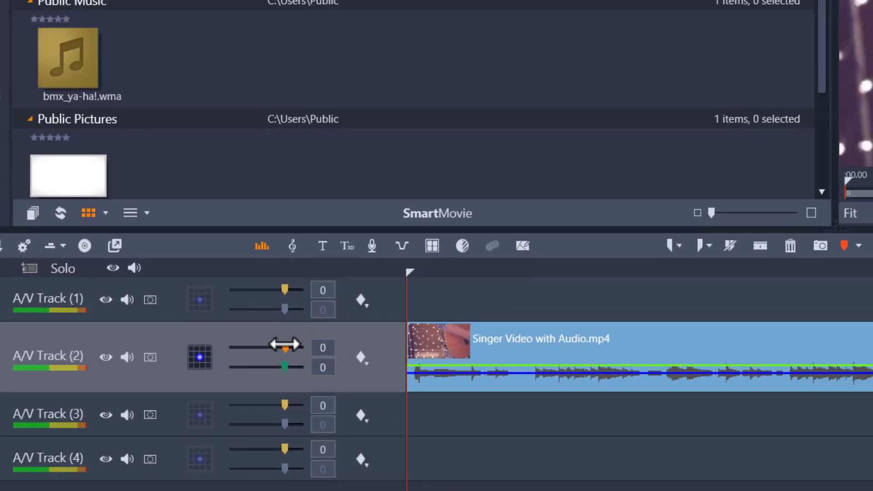
drag(347, 315, 349, 315)
drag(278, 348, 267, 350)
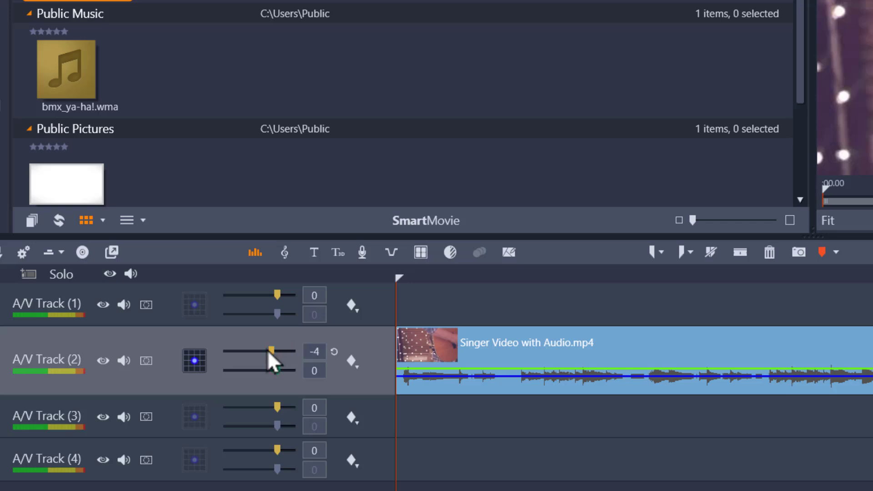
click(311, 355)
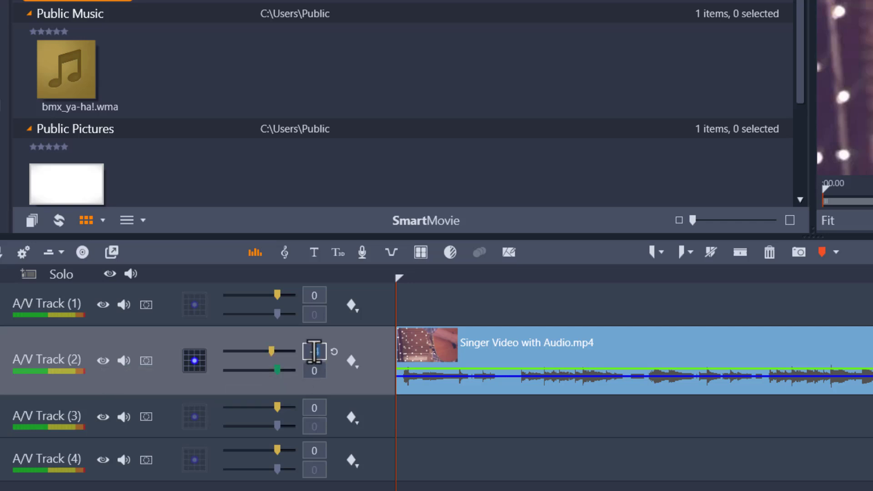
text(-2)
key(Return)
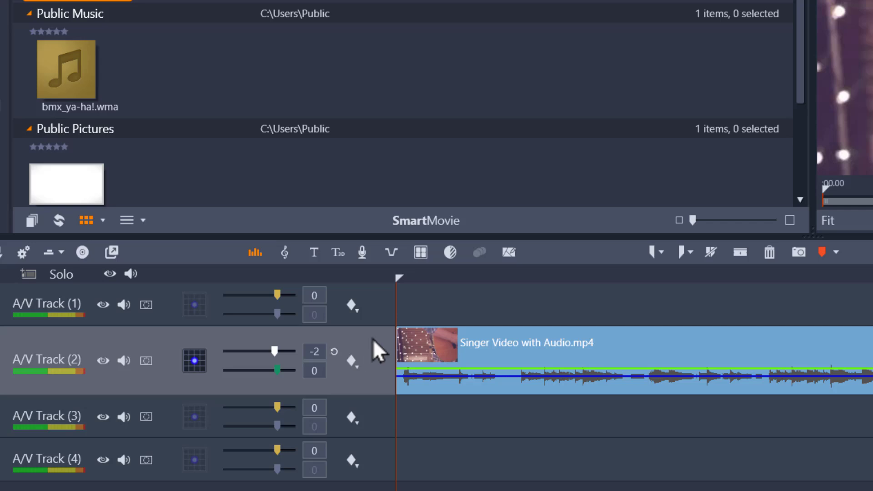
click(353, 360)
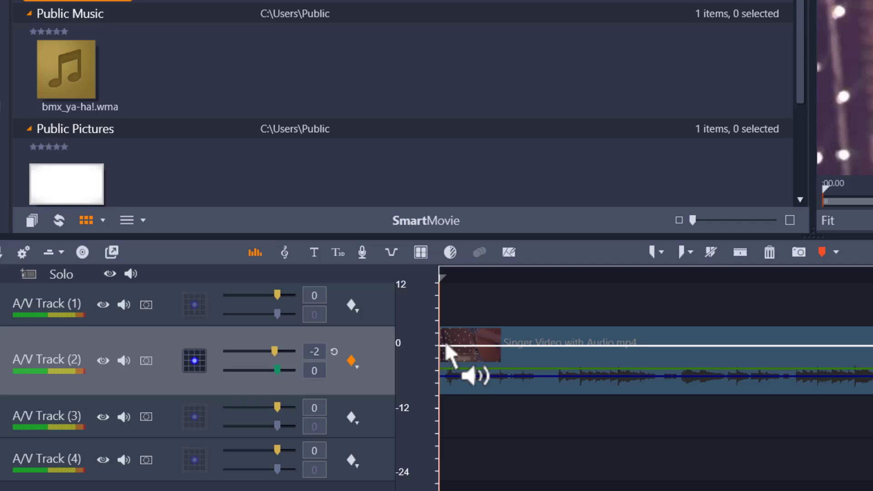
Add keyframes on Track 2's volume line, dipping to about -5 dB and -4 dB
right_click(463, 351)
click(462, 351)
drag(468, 347, 440, 372)
right_click(495, 380)
click(494, 380)
drag(495, 372, 526, 348)
drag(646, 345, 672, 368)
Add one more raised keyframe, delete all keyframes, and open Track 2's surround panner
right_click(784, 377)
click(676, 385)
drag(785, 373, 871, 341)
right_click(871, 348)
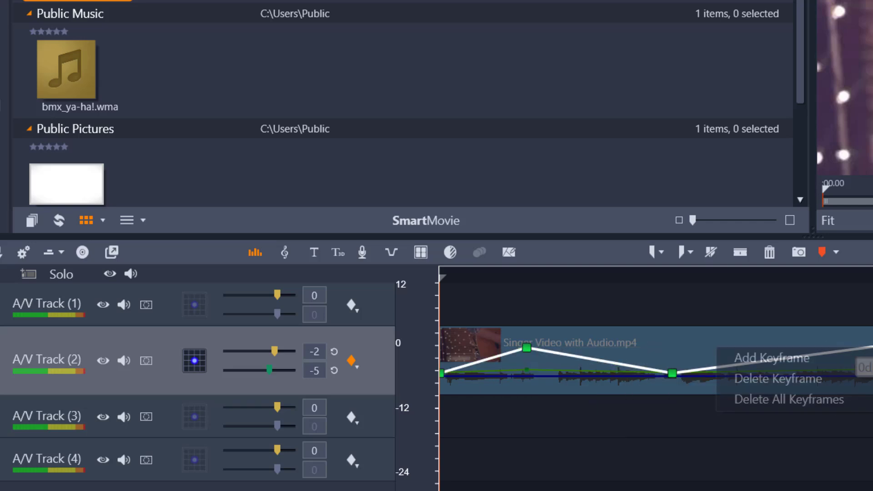
click(860, 400)
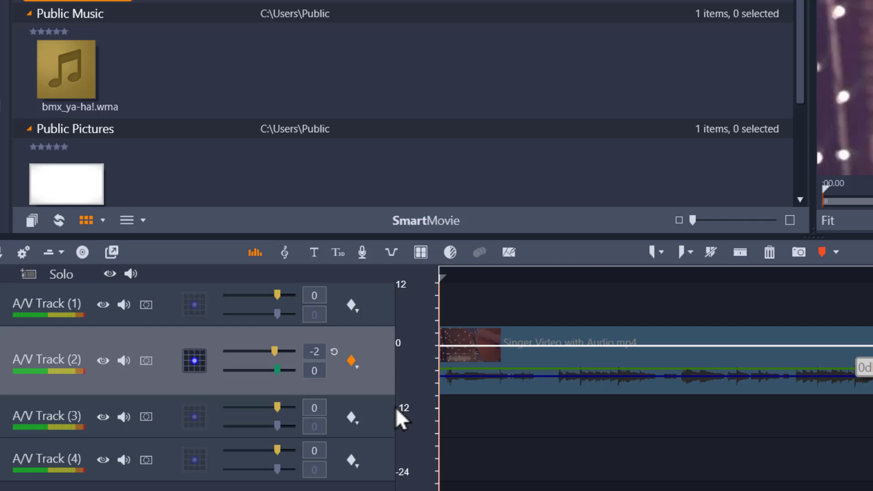
click(204, 363)
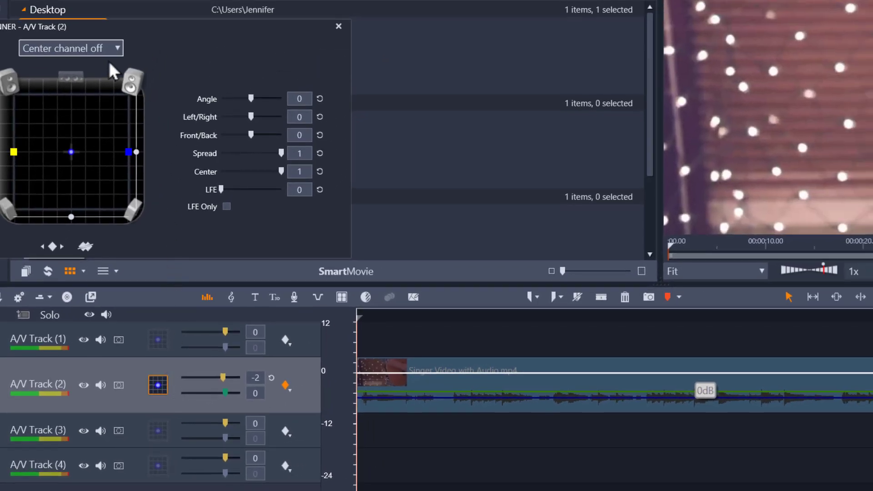
click(105, 50)
click(97, 80)
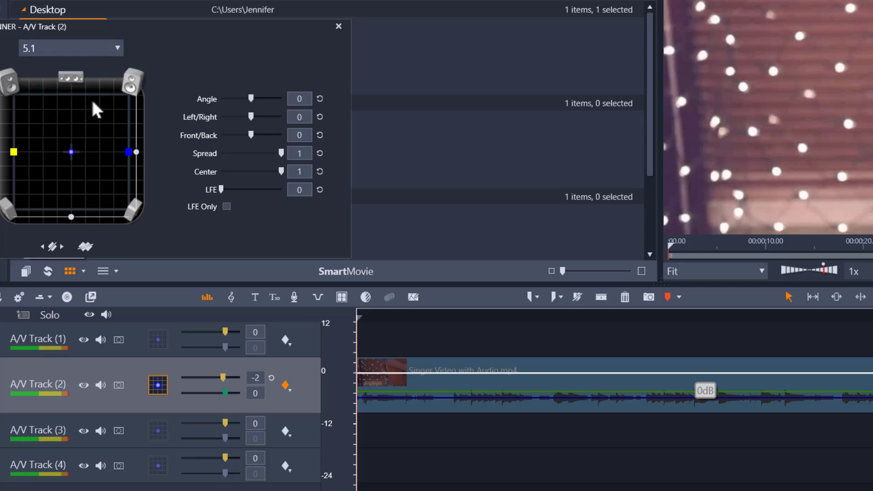
key(Down)
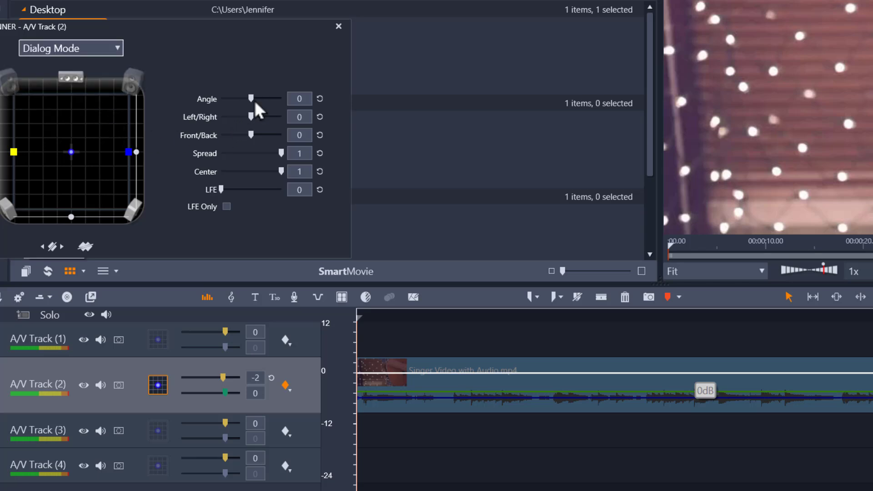
drag(249, 99, 255, 100)
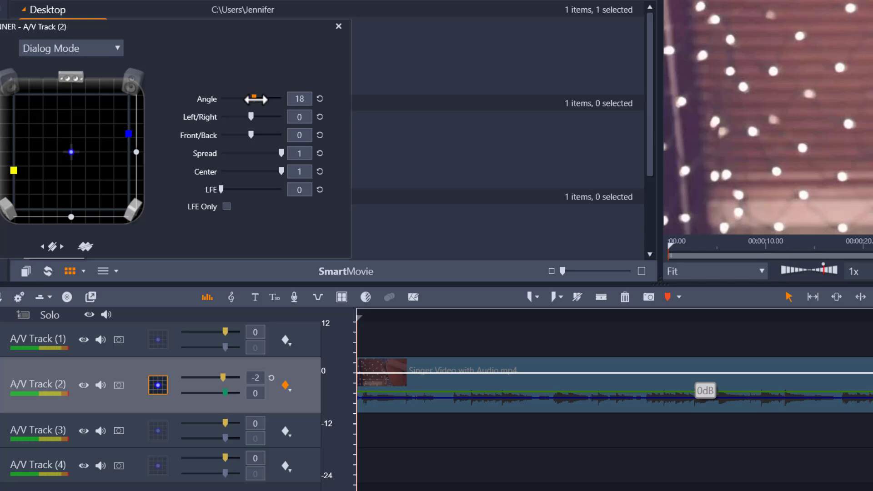
mouse_move(278, 157)
mouse_down()
mouse_move(261, 156)
mouse_move(269, 159)
mouse_up()
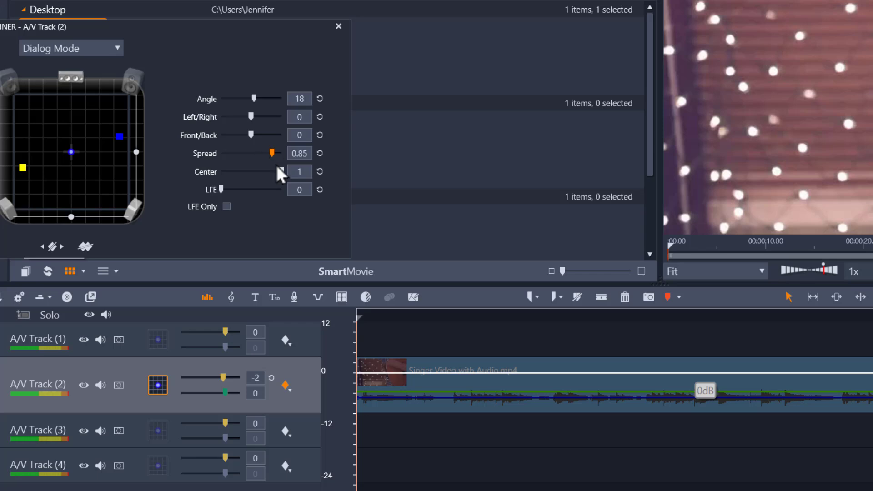
drag(281, 169, 272, 169)
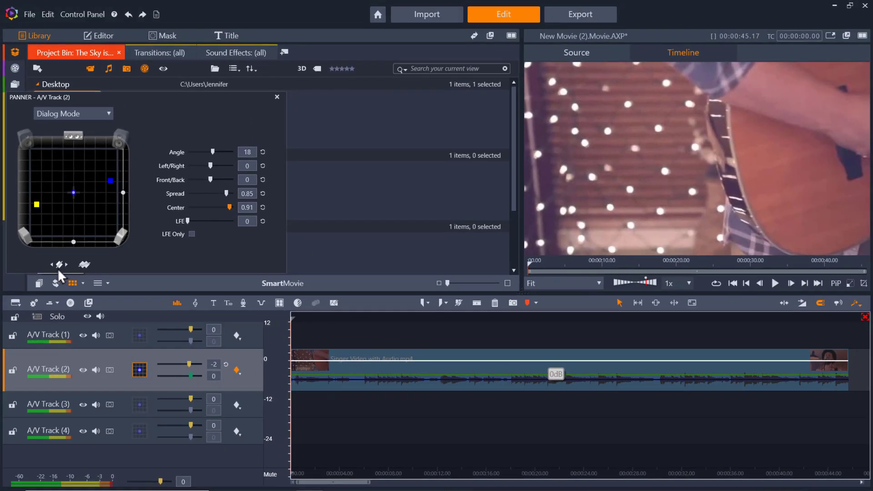
click(83, 266)
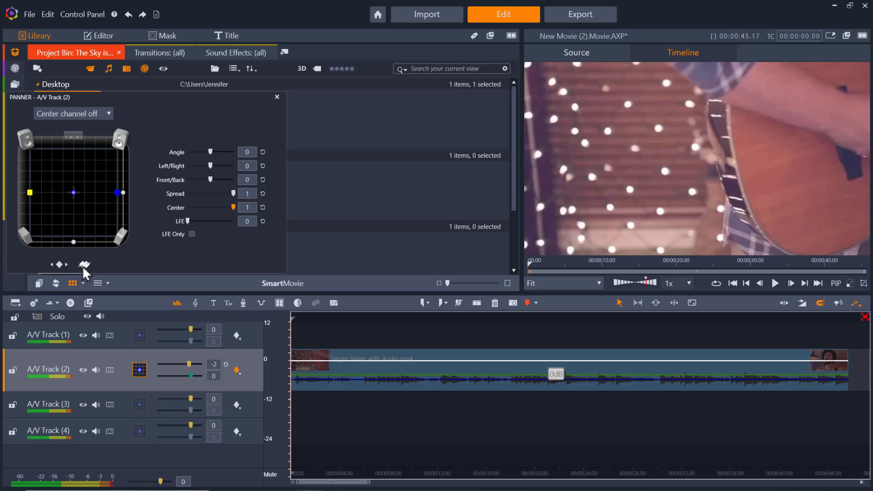
Record a short voice-over test clip, keep it, and close the Voice Over Tool
click(176, 304)
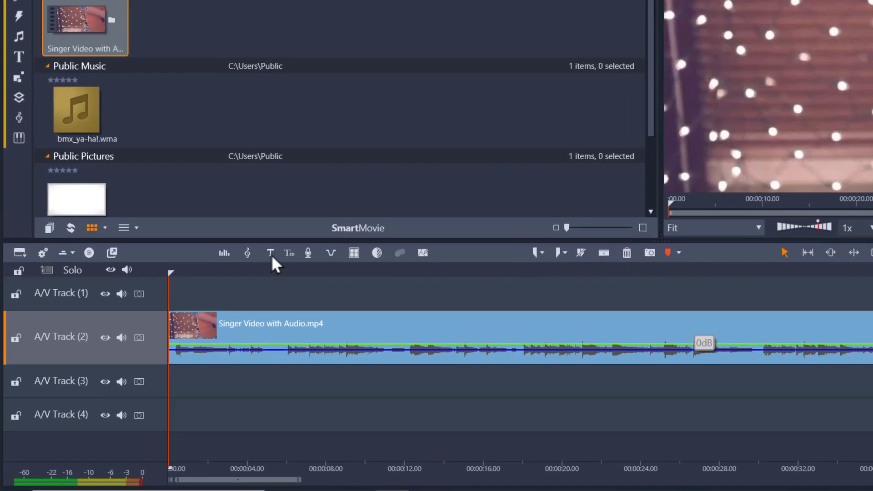
click(309, 251)
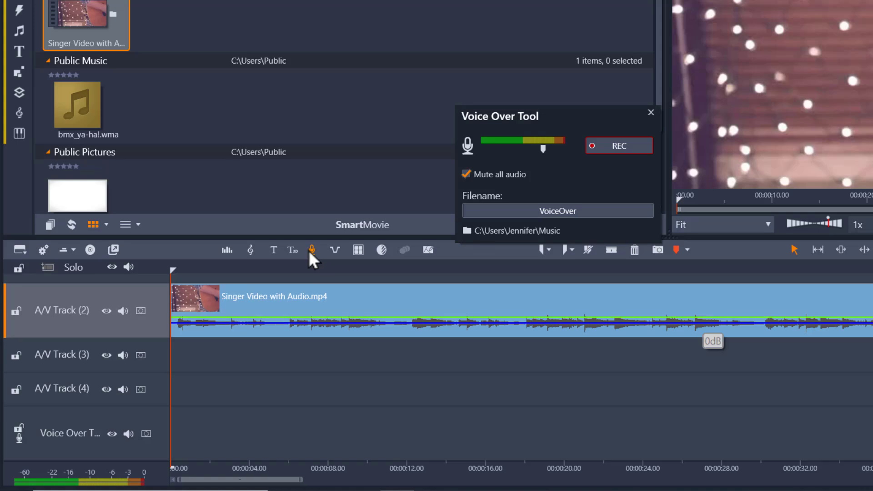
click(621, 147)
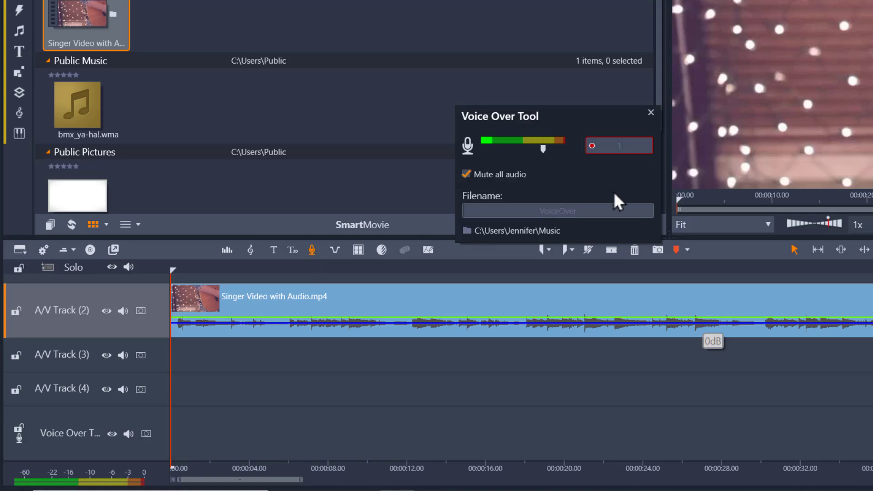
click(623, 146)
click(591, 221)
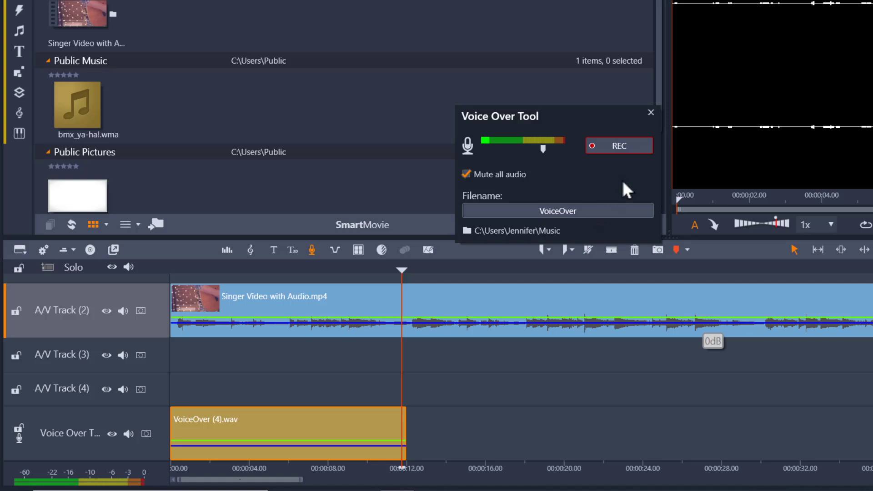
click(651, 113)
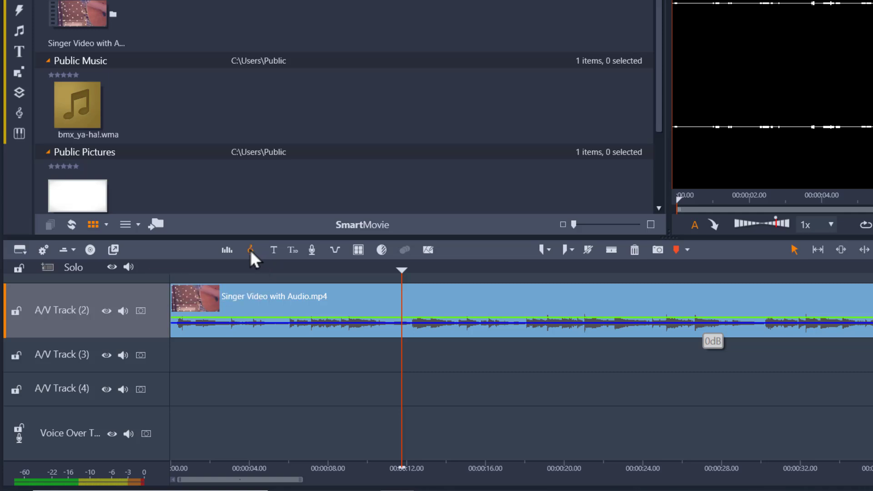
Add Scorefitter's Electronica 'House Fever – Step It Along' to the movie, skipping audio ducking
click(250, 250)
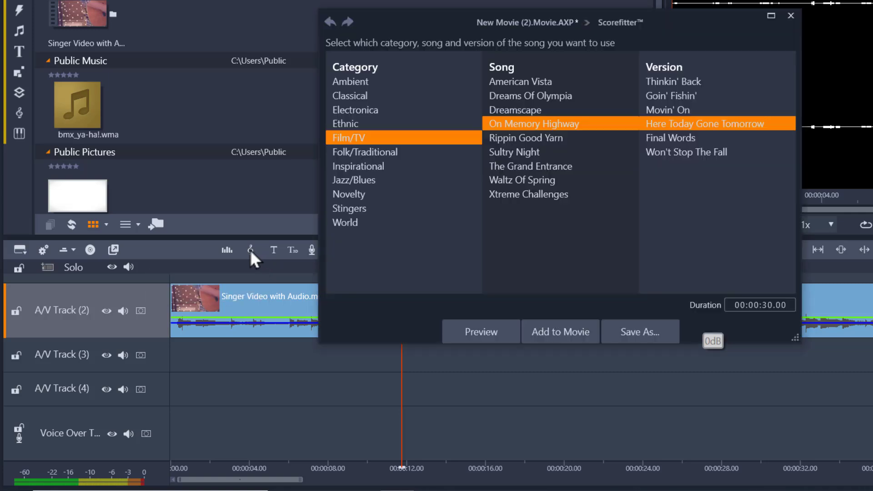
click(359, 109)
click(500, 141)
click(666, 140)
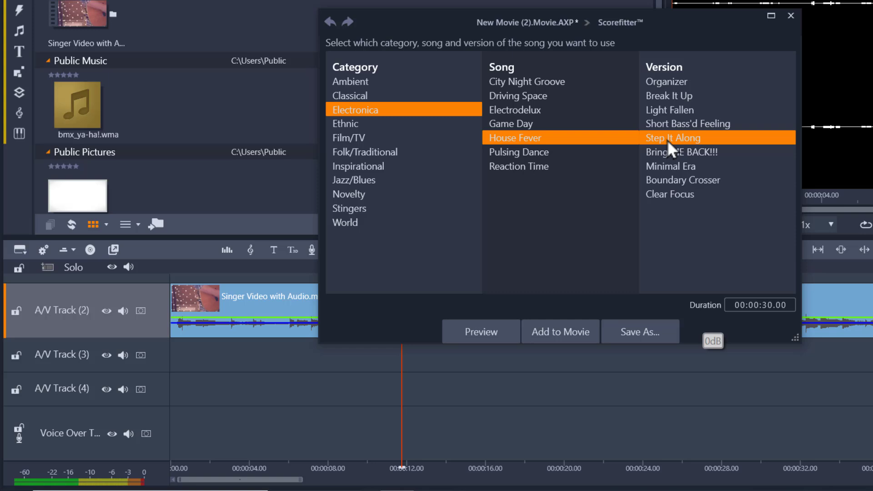
click(583, 328)
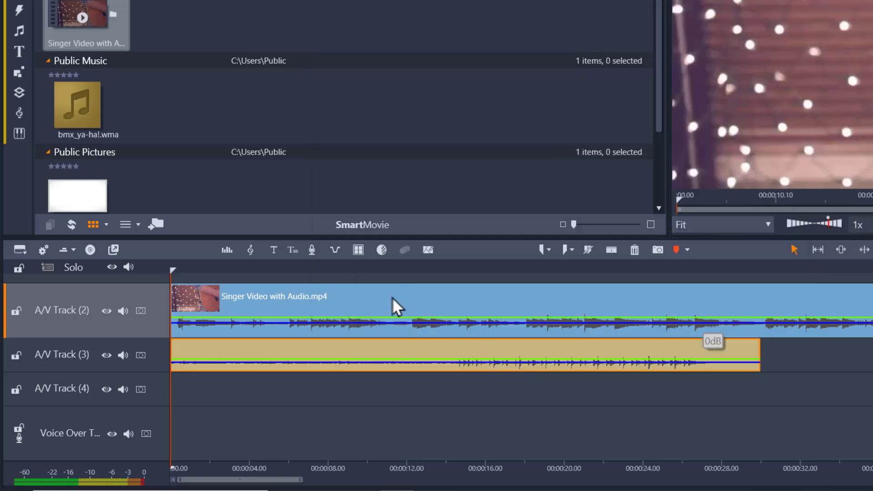
click(335, 250)
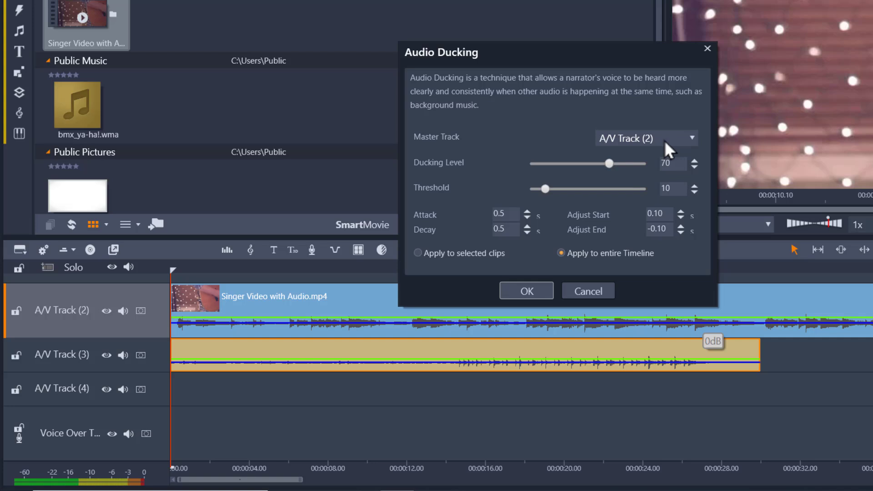
click(612, 287)
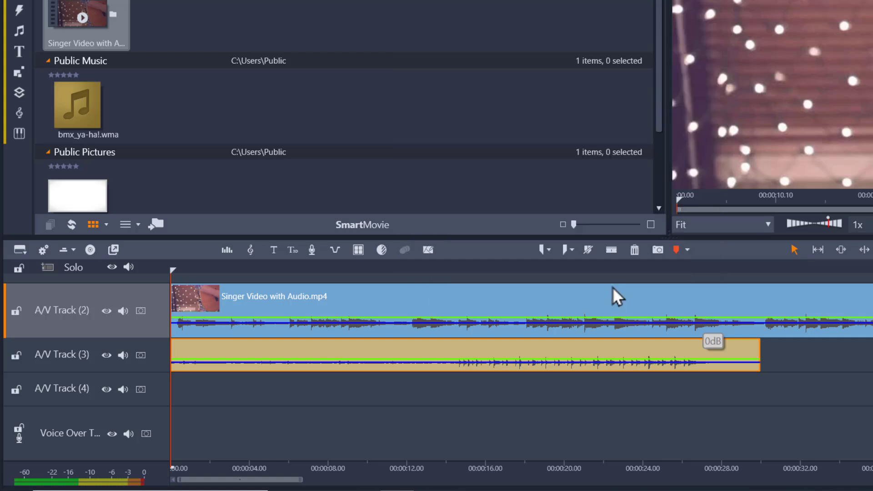
Auto-optimize the singer clip's volume to -12 dB in the editor's audio Channel Mixer
click(400, 301)
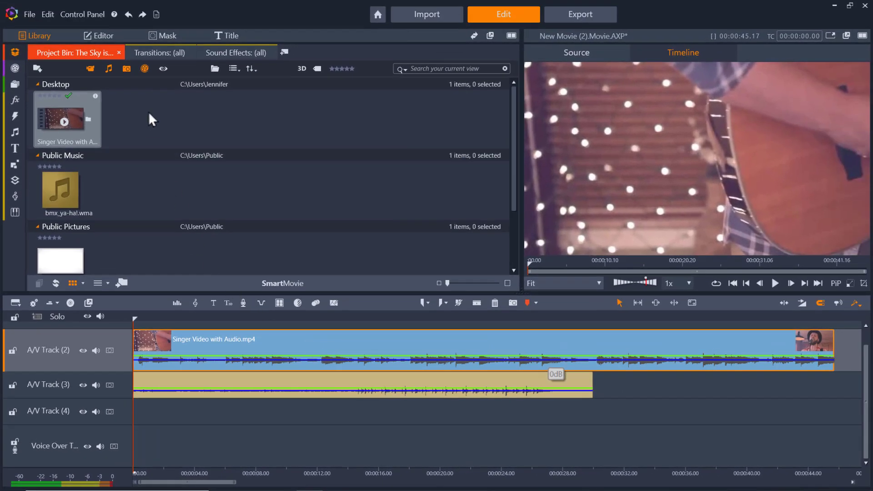
click(103, 35)
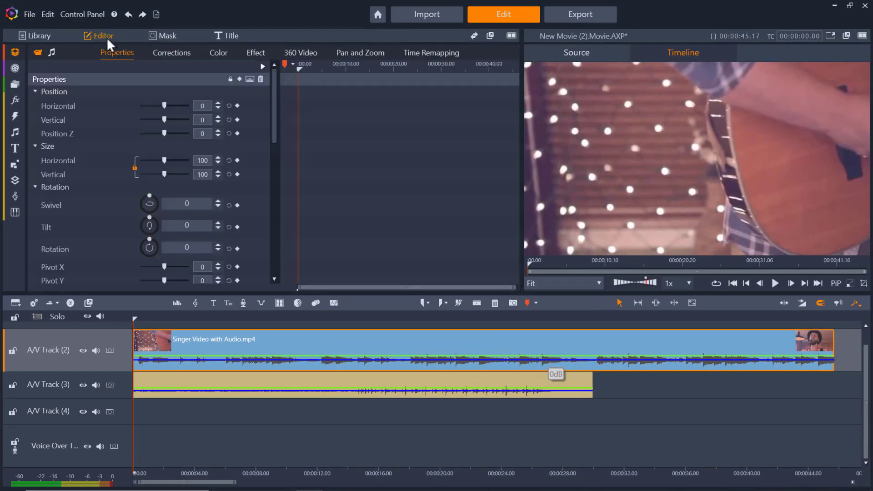
click(51, 52)
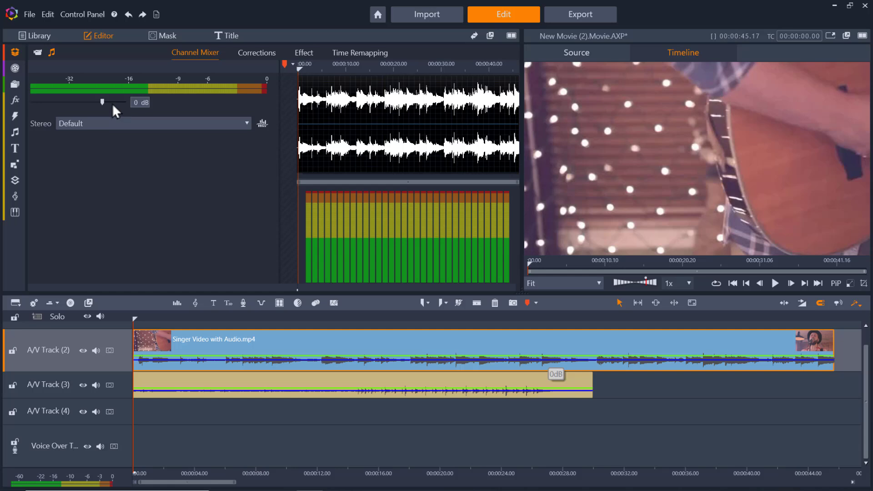
drag(103, 102, 91, 108)
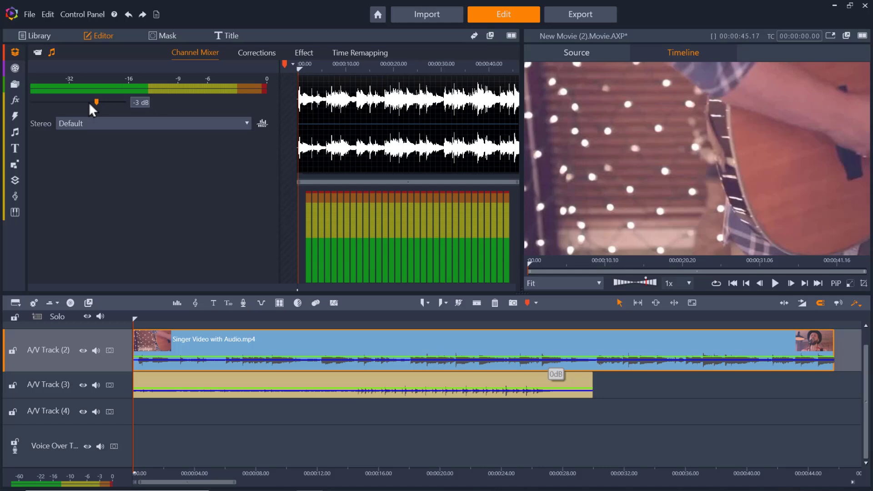
click(105, 120)
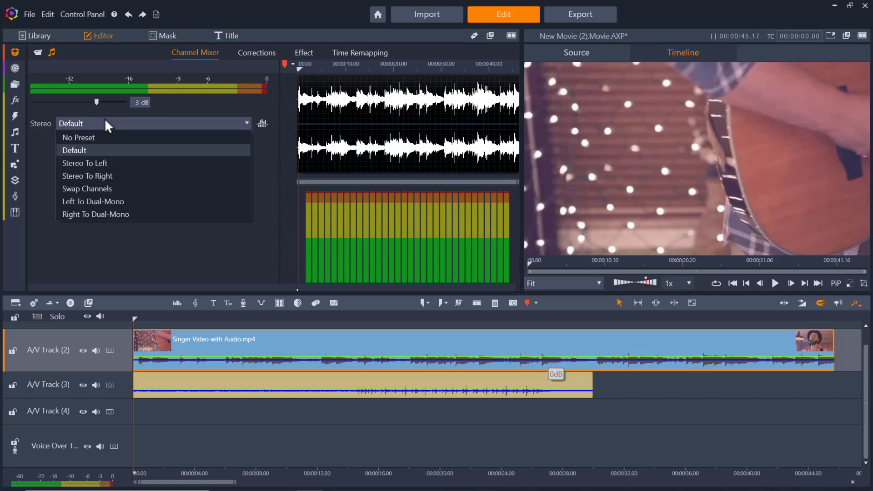
click(104, 119)
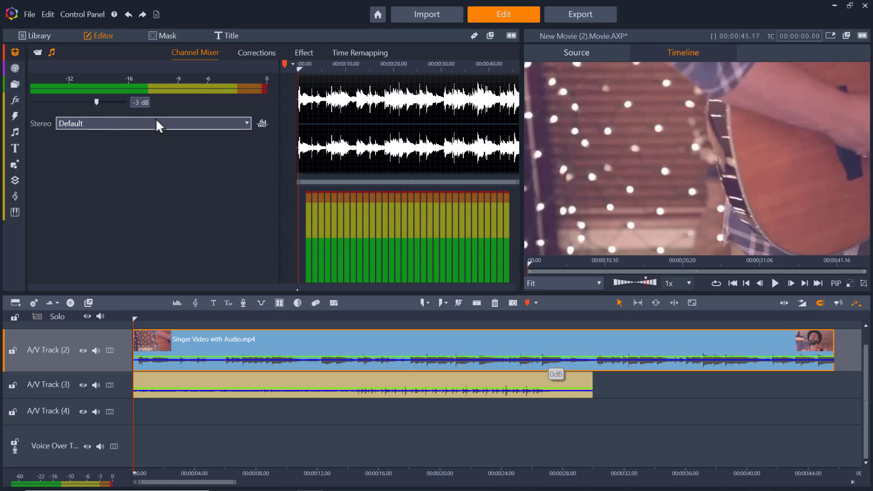
click(262, 123)
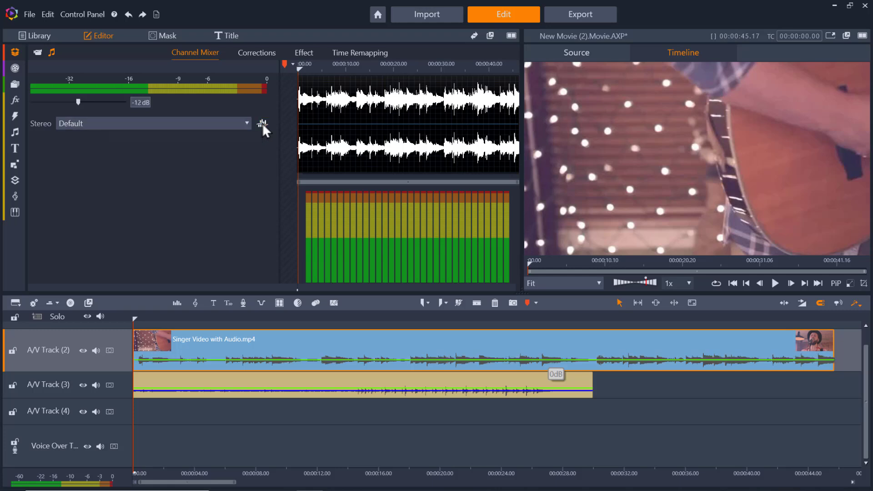
click(265, 54)
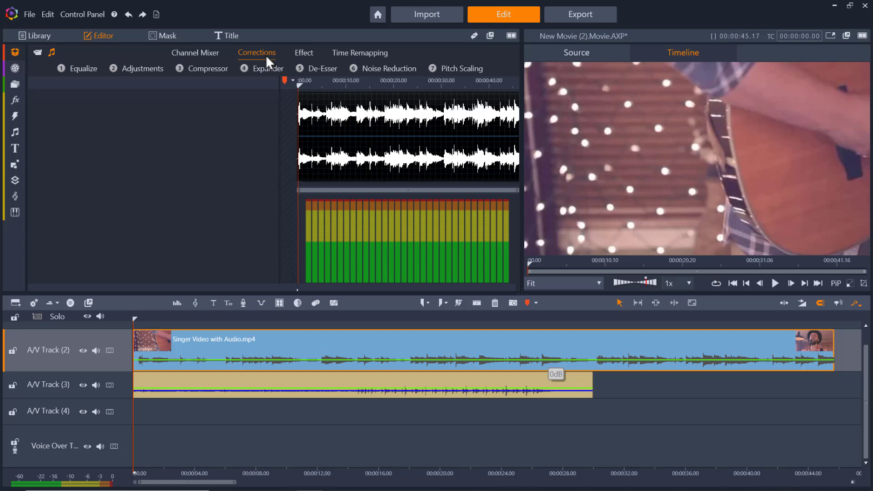
Apply the Clear equalizer preset and raise High gain to 0.74 at about 15705 Hz
click(88, 78)
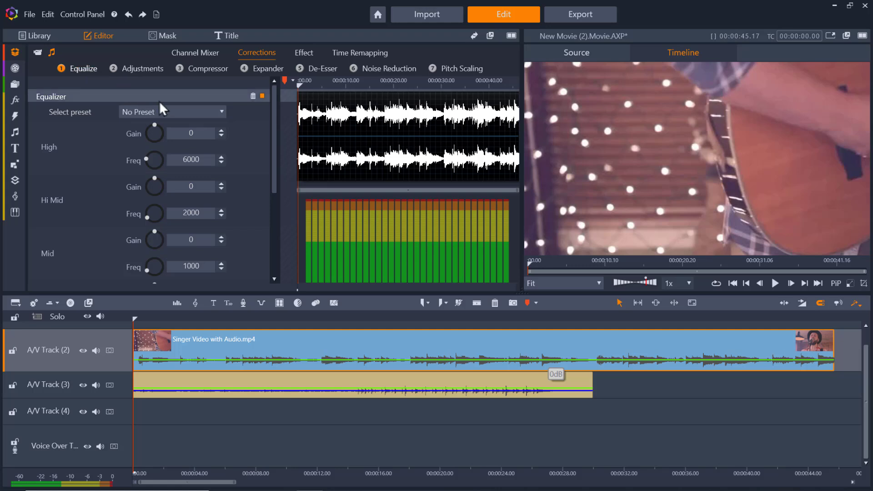
click(180, 112)
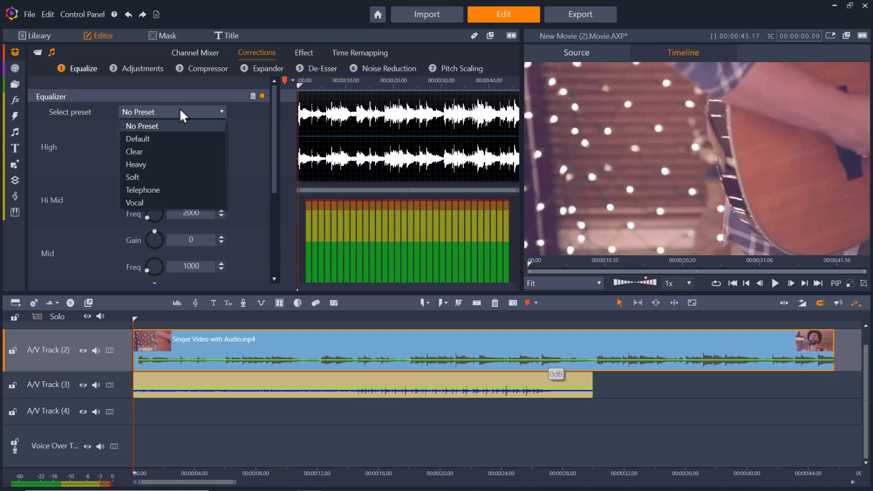
click(200, 152)
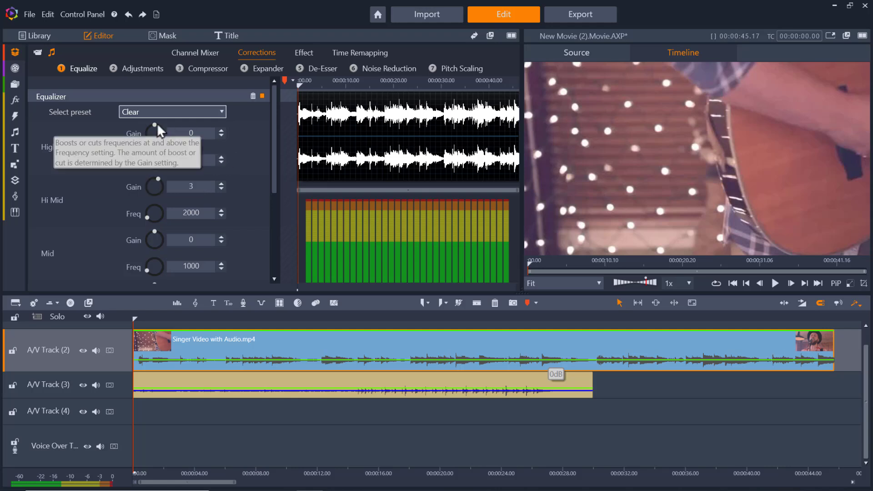
drag(155, 128, 164, 170)
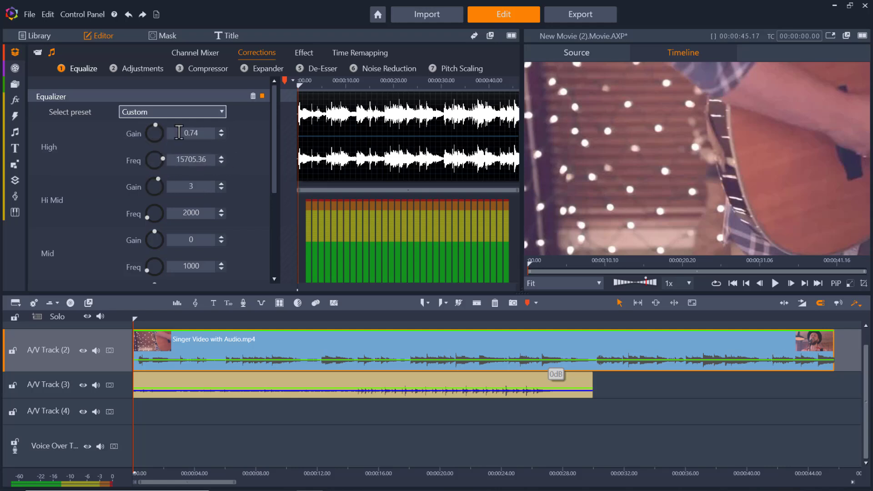
Leave Adjustments' LFE at No Change and keep the Compressor on its Default preset
click(155, 70)
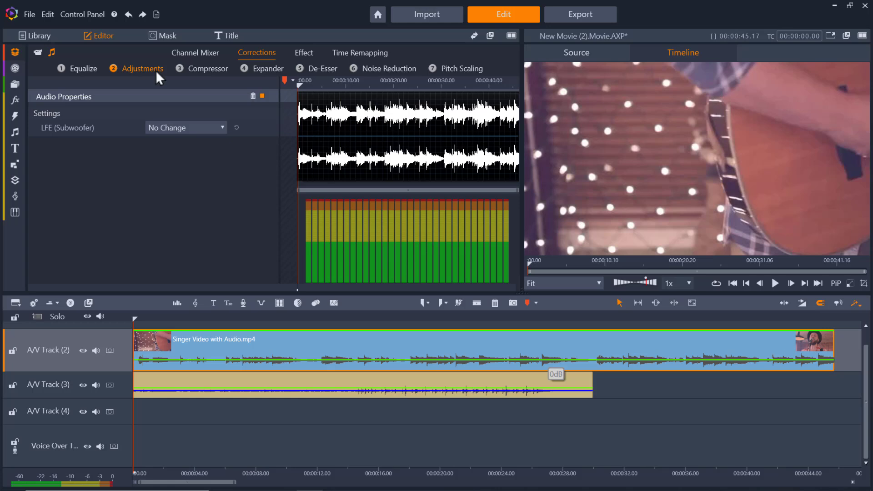
click(201, 128)
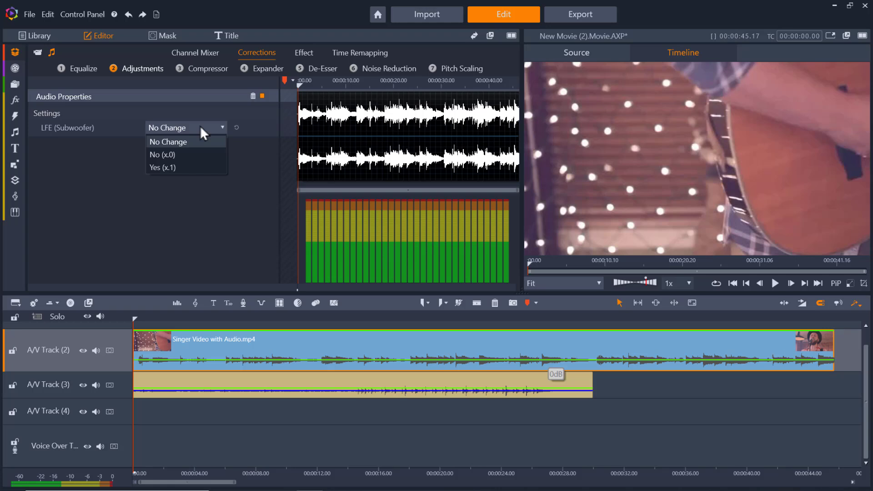
click(201, 127)
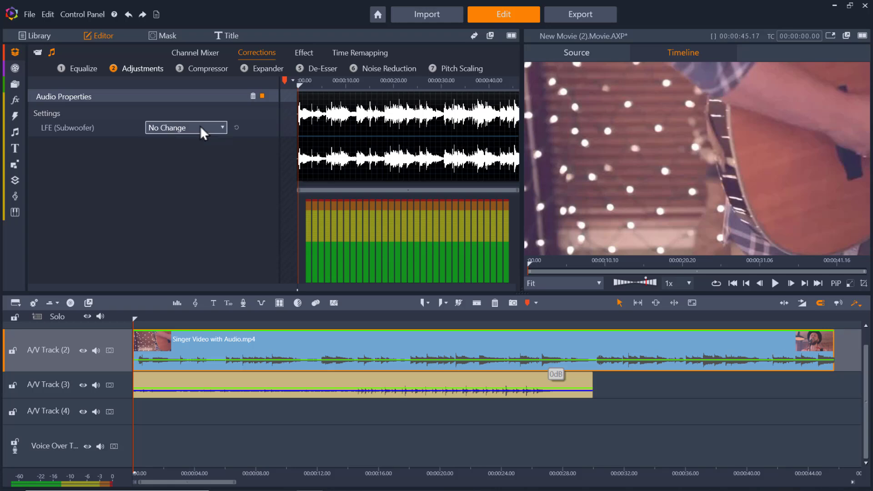
click(199, 71)
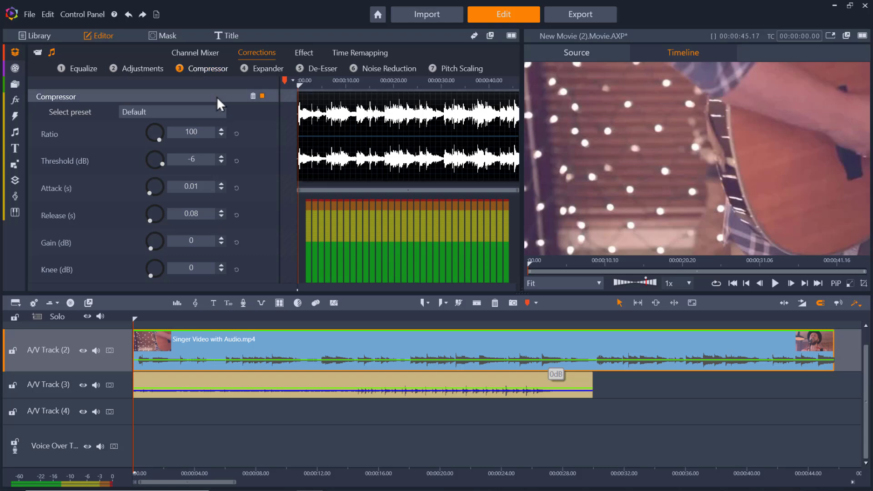
click(218, 110)
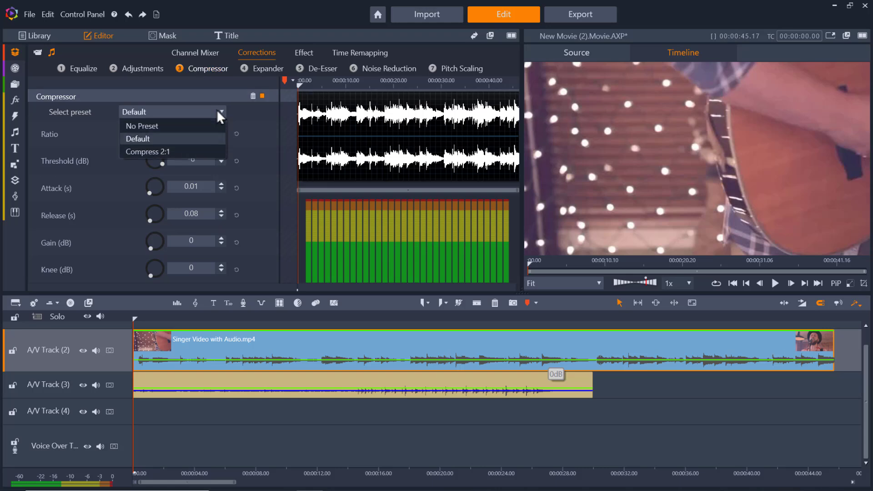
click(216, 110)
Keep Expander and De-Esser on Default presets (De-Esser frequency 8000, range -10)
click(258, 70)
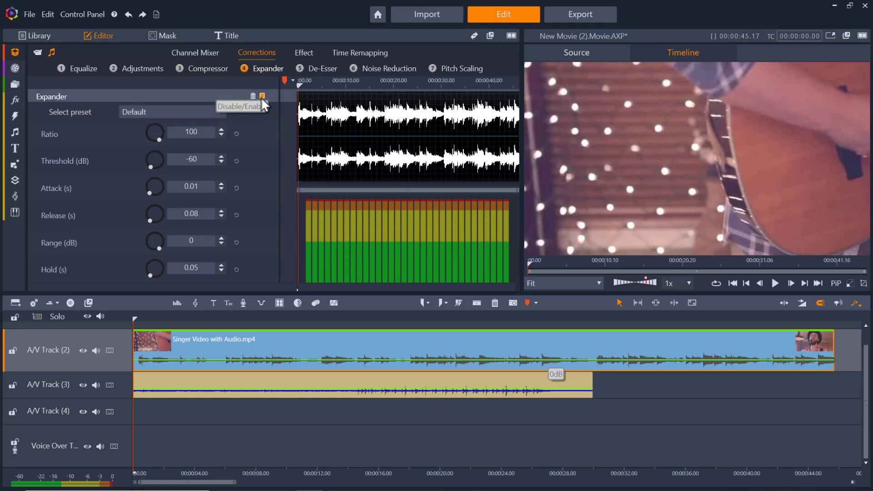
click(222, 112)
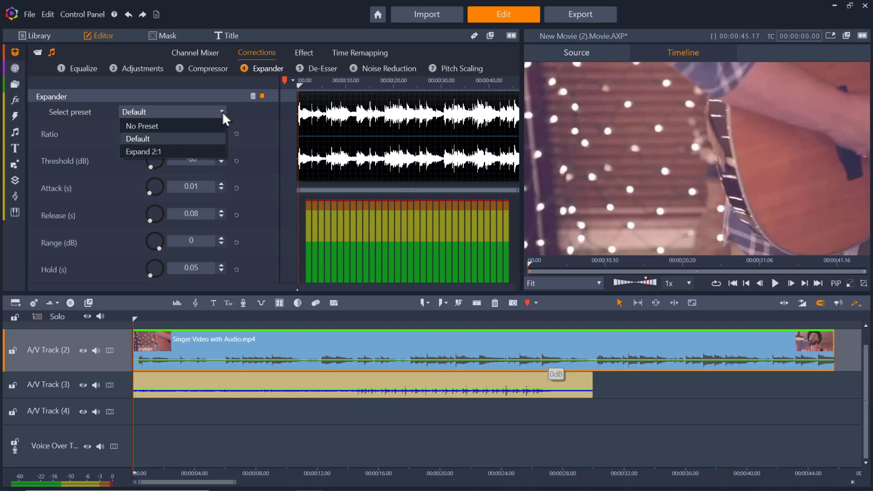
click(222, 111)
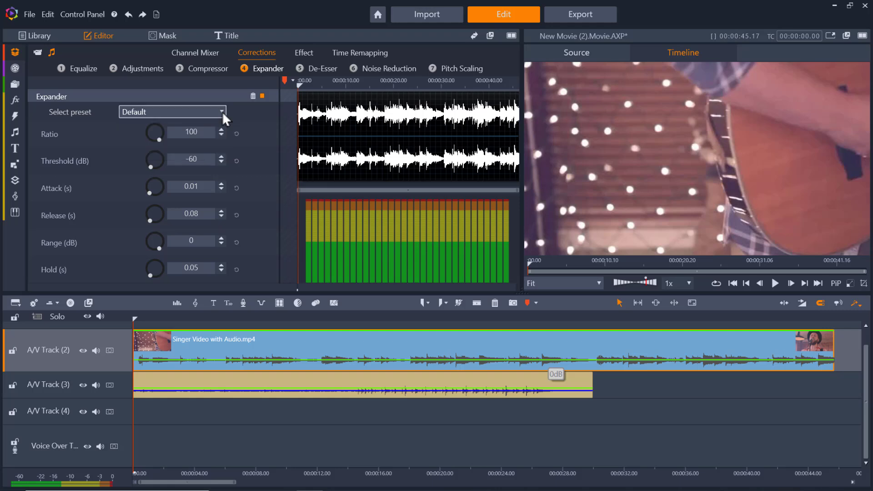
click(317, 77)
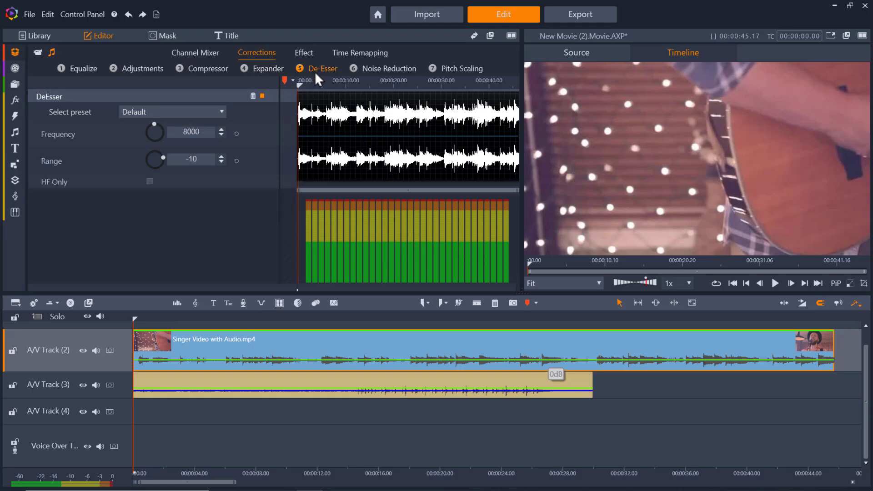
click(223, 112)
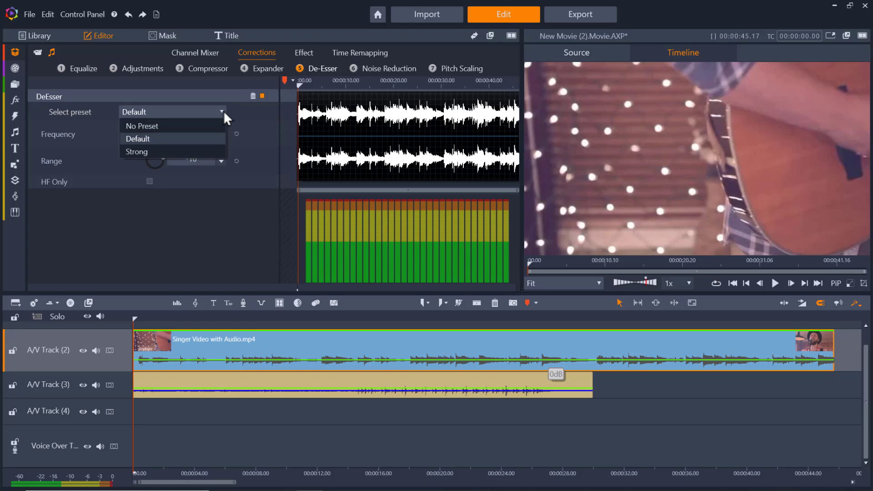
click(223, 112)
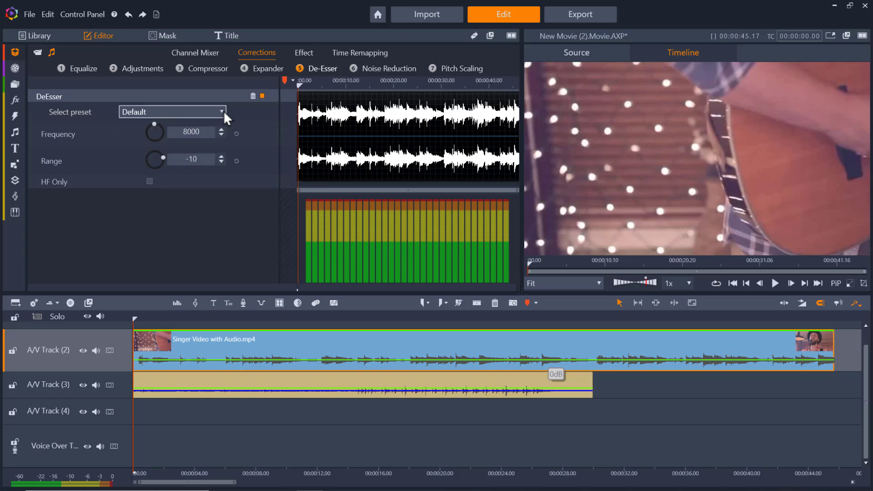
Generate a noise profile from a quiet waveform stretch, discard it, and show Pitch Scaling
click(353, 69)
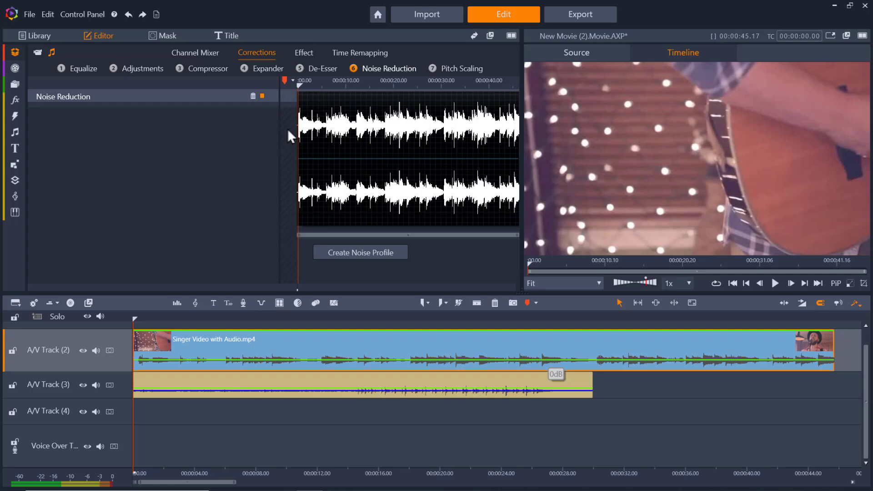
click(342, 249)
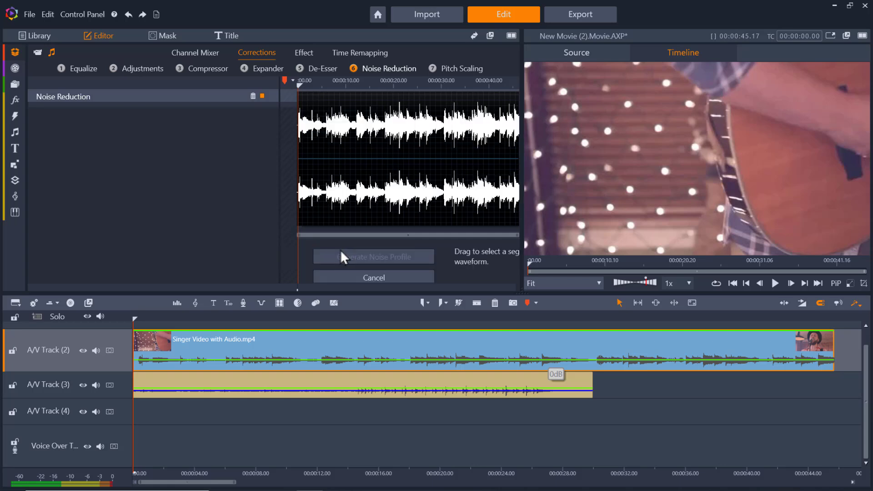
drag(310, 128, 323, 129)
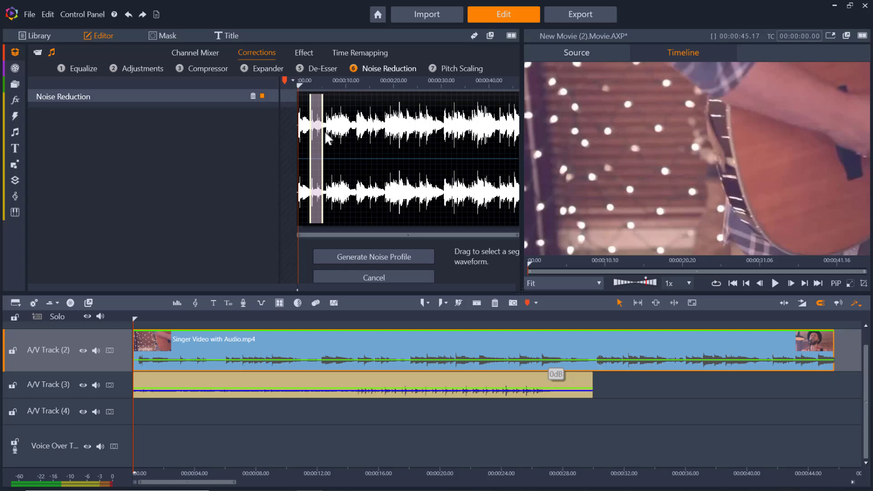
click(400, 254)
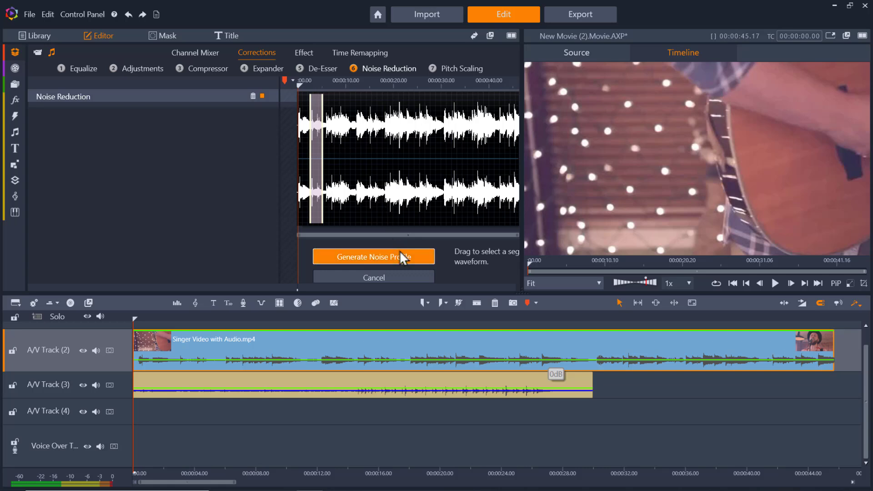
click(400, 256)
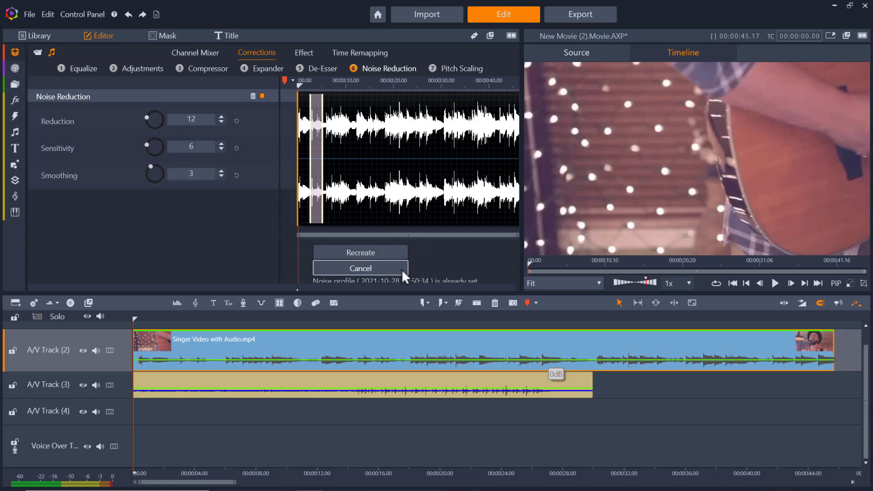
click(403, 273)
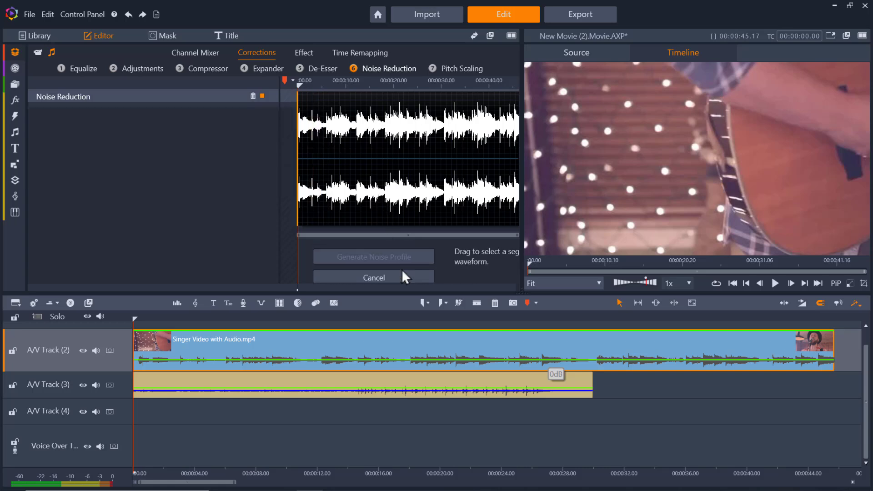
click(456, 68)
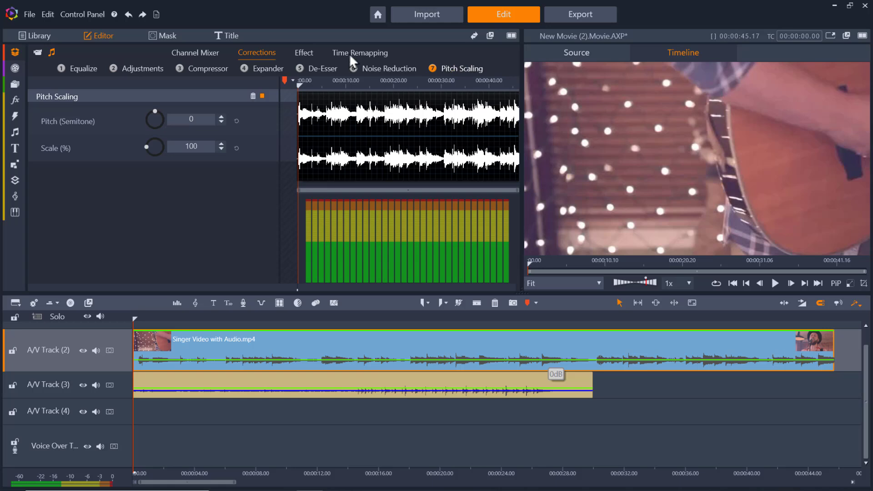
Apply the Grungelizer audio effect to the singer clip with its Default preset (Speed 0.33, Crackle 0.3, Distort 0.3)
click(306, 53)
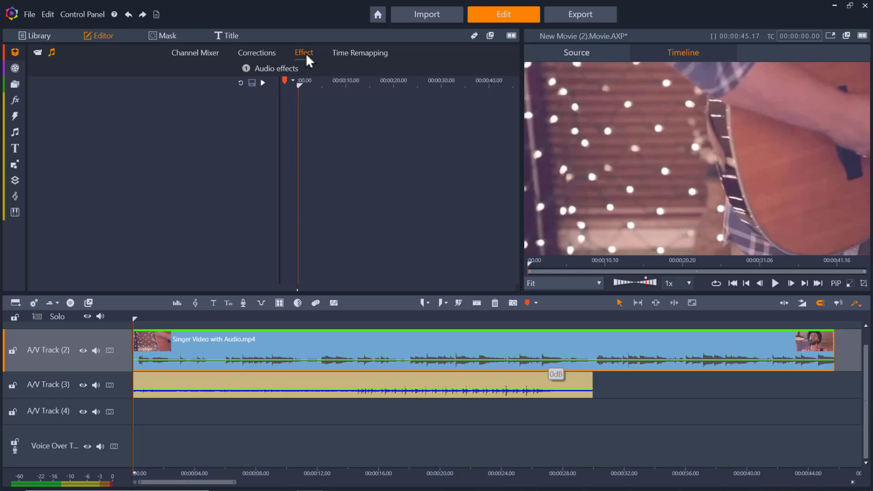
click(290, 68)
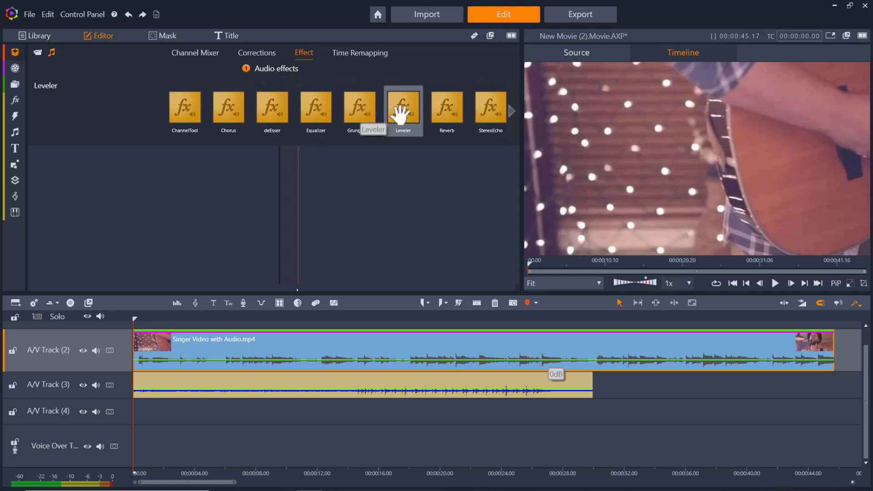
click(512, 113)
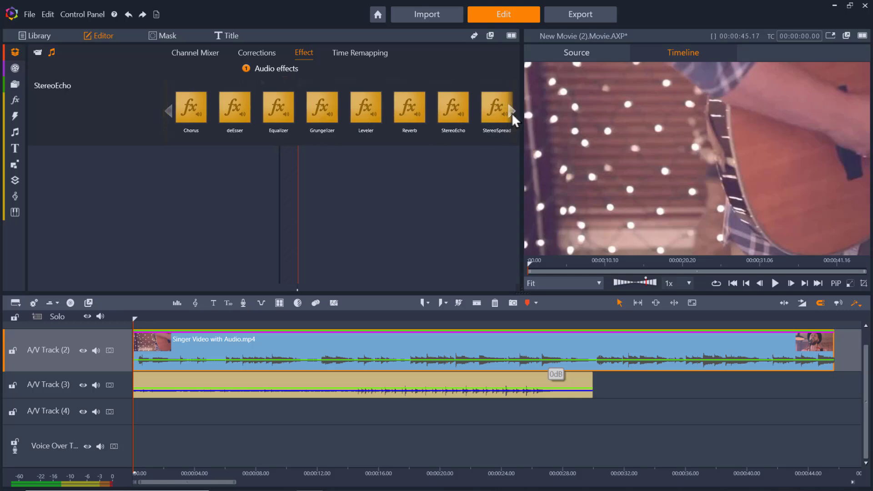
click(335, 117)
click(336, 117)
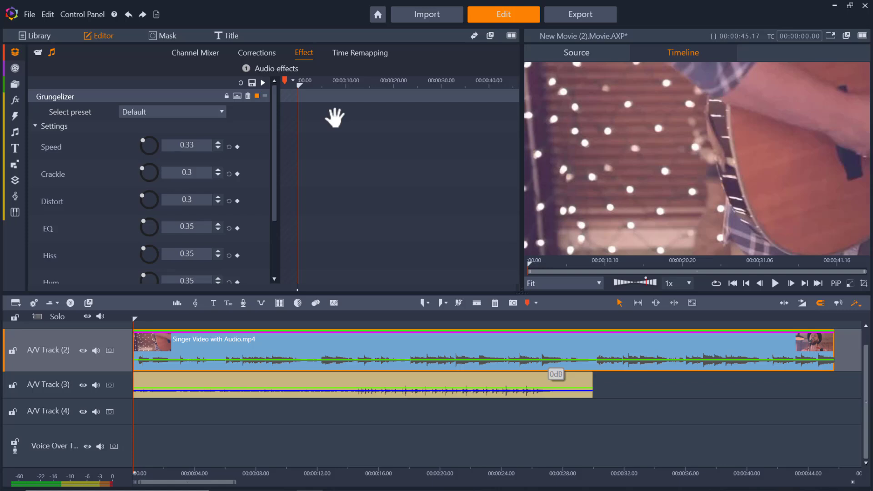
Add the Leveler audio effect from the library to the music clip on A/V Track (3)
mouse_move(12, 101)
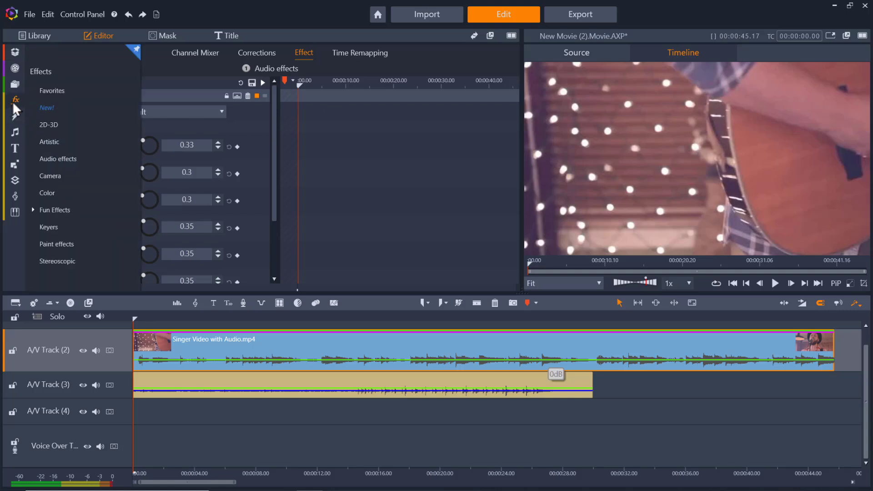
click(87, 161)
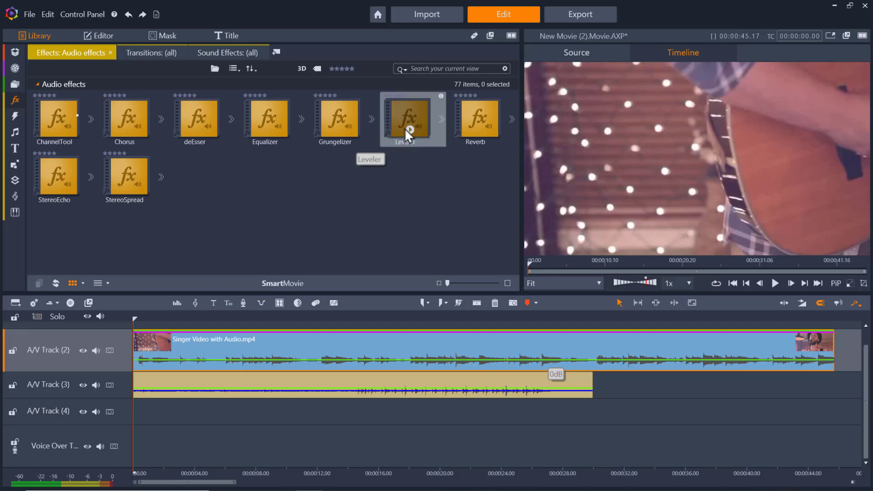
drag(402, 121, 321, 390)
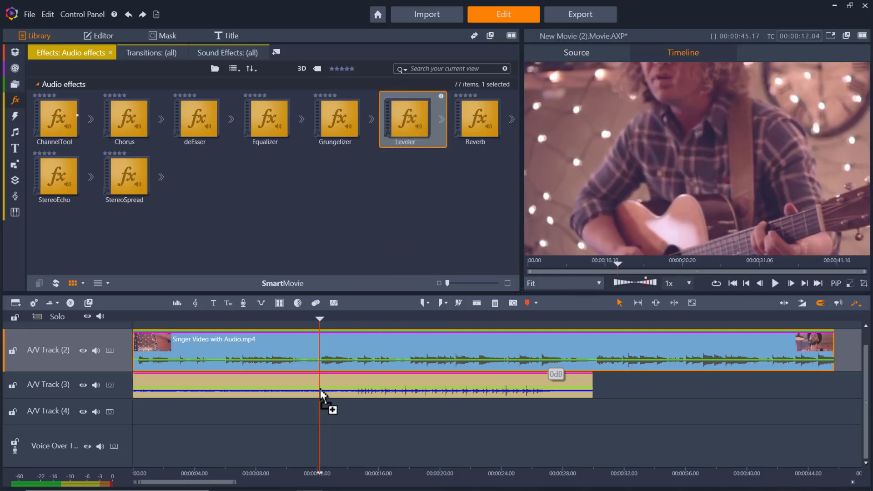
Open the music clip's Leveler settings through Effect > Edit > Leveler
right_click(291, 385)
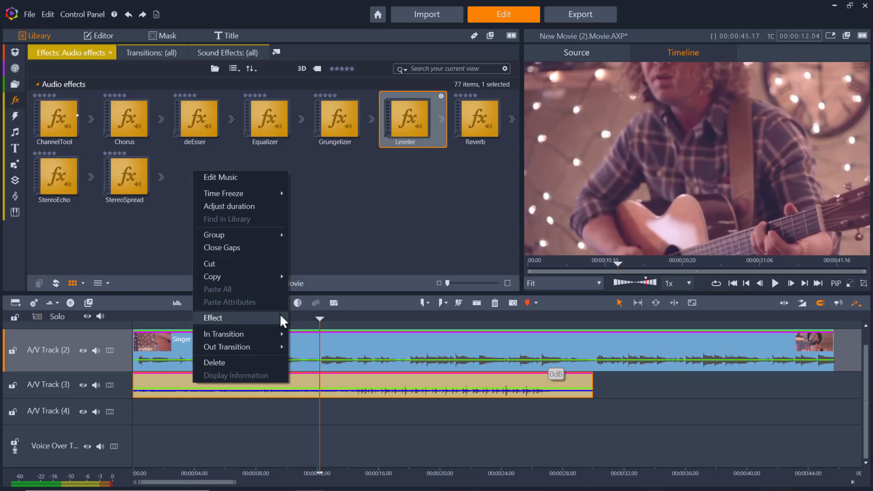
mouse_move(280, 317)
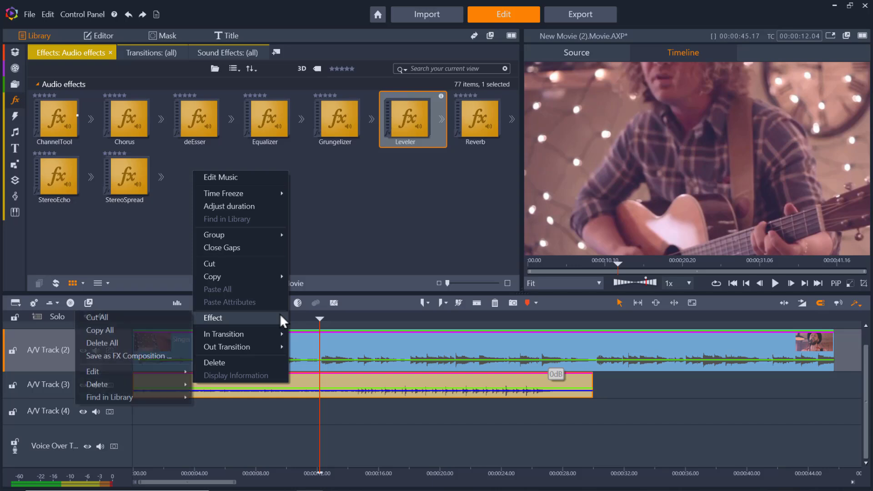
mouse_move(143, 372)
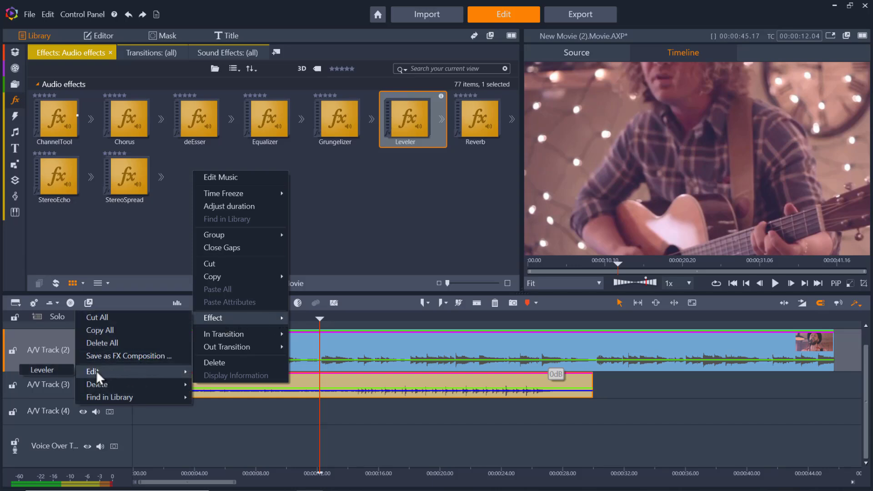
click(69, 370)
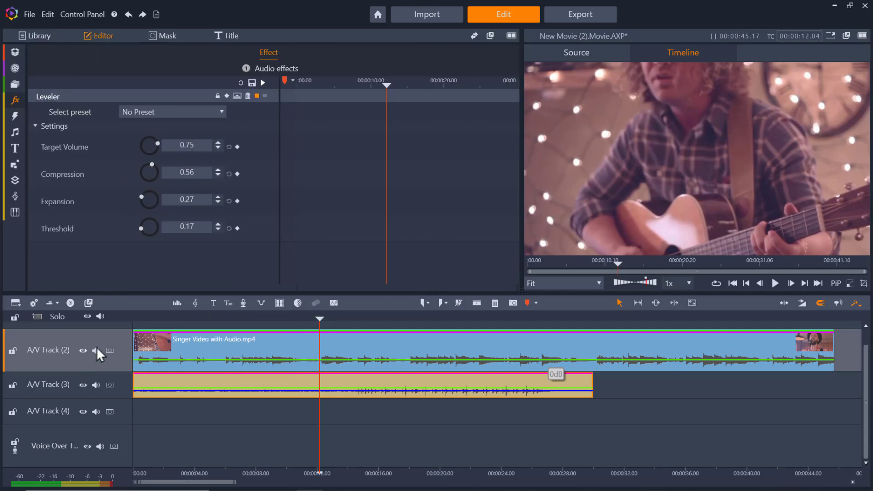
Switch the Leveler to the Party preset, then show the clip's Time Remapping settings (Anchor Frame, 100% speed)
click(184, 113)
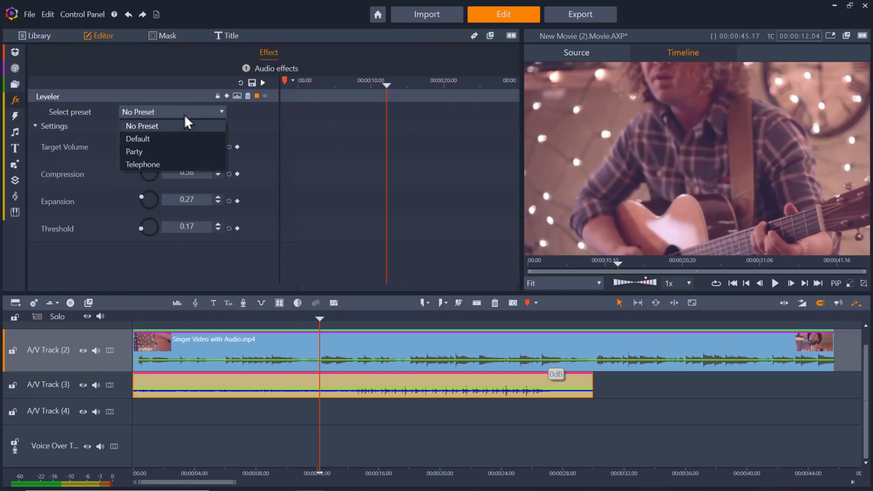
click(186, 147)
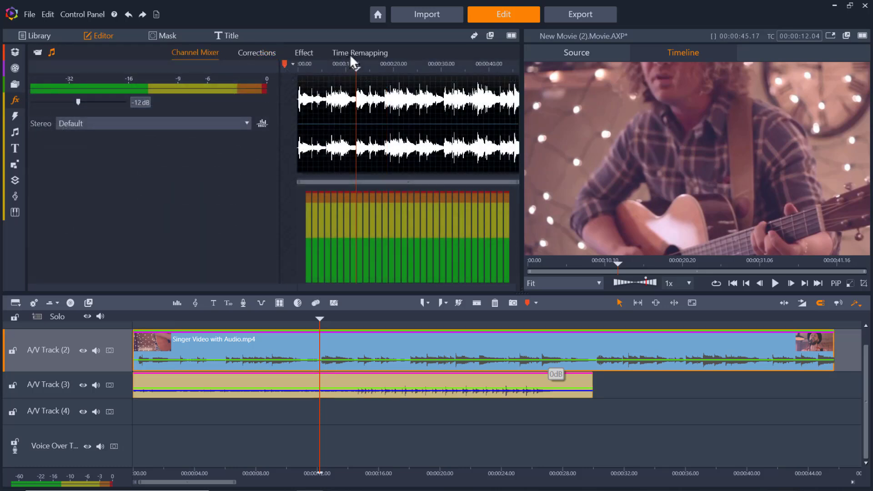
click(352, 54)
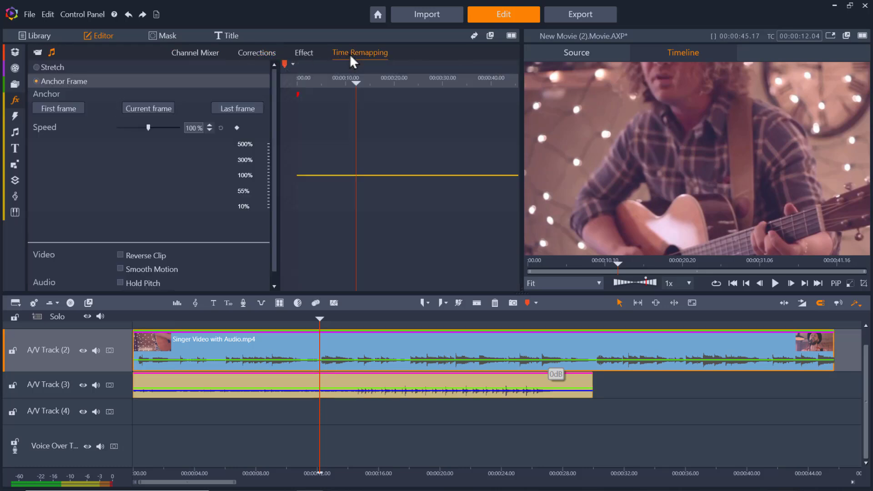
click(316, 351)
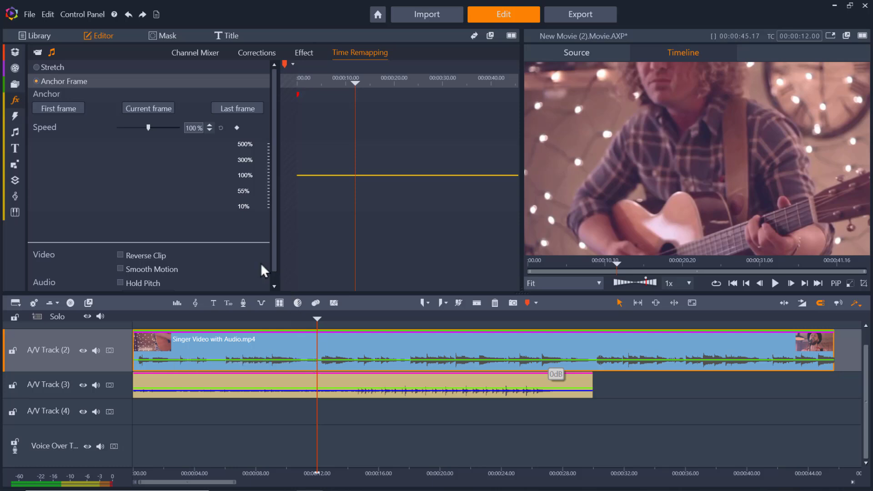
mouse_move(148, 127)
mouse_down()
mouse_move(162, 126)
mouse_move(153, 128)
mouse_up()
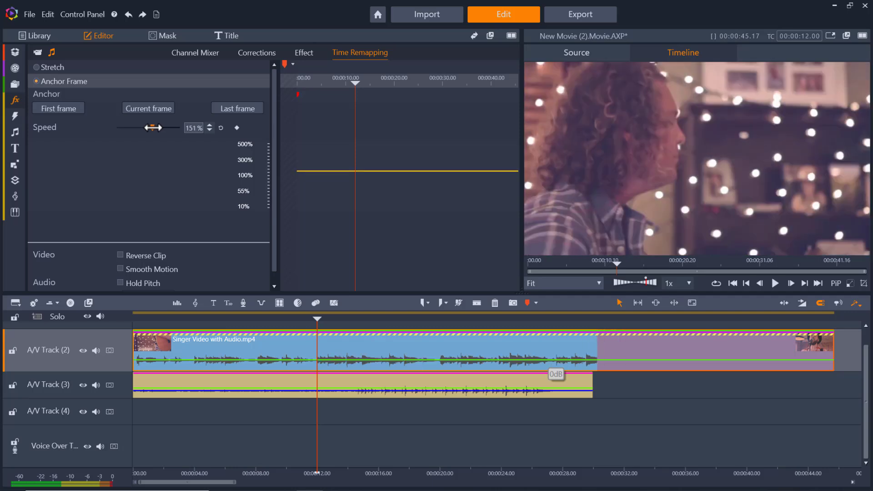
click(220, 127)
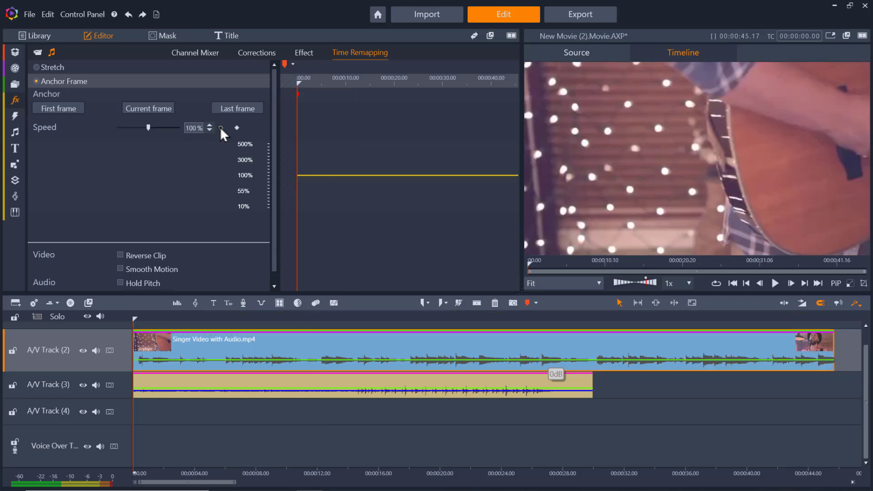